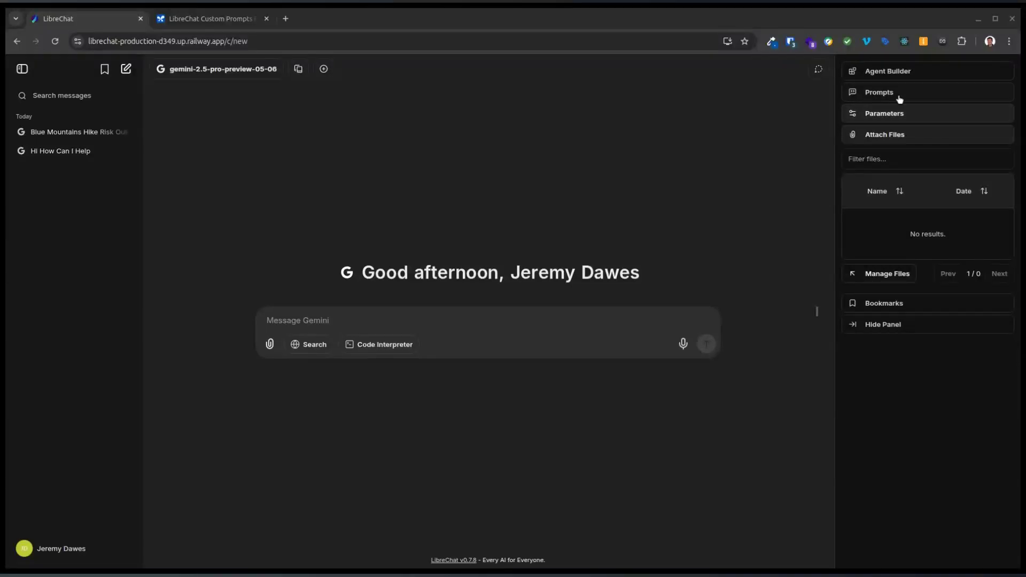
Expand the Prompts list in the side panel and start a new blank prompt
{"action": "left_click", "coordinate": [897, 94]}
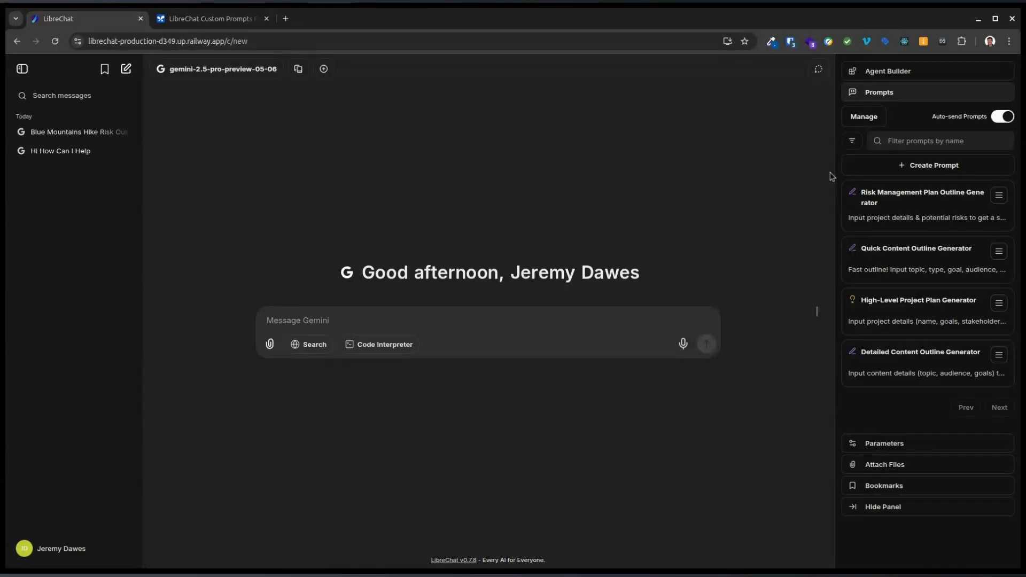
{"action": "left_click", "coordinate": [898, 166]}
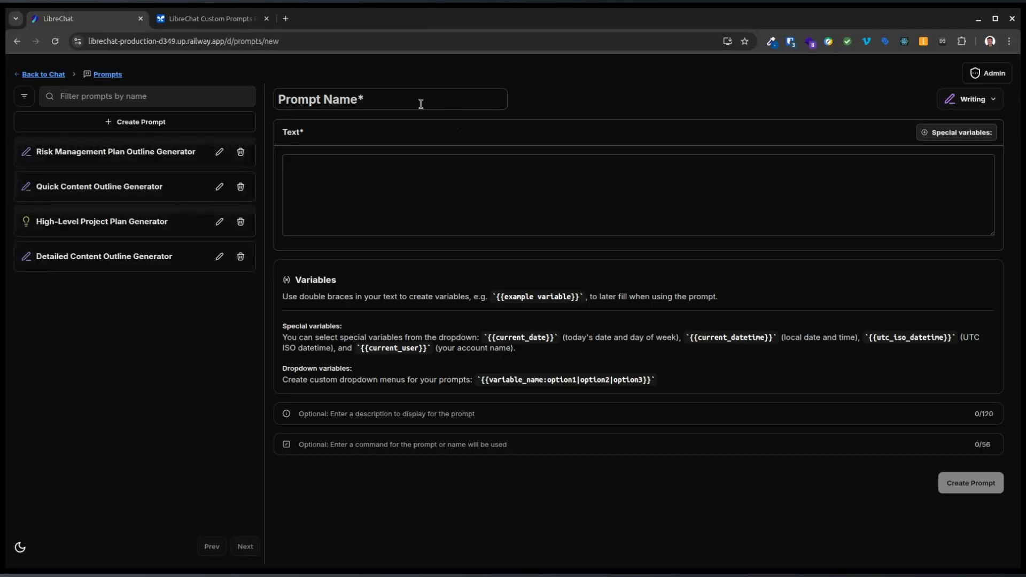
Paste the name 'Simple Recipe Idea Generator' and its meal-ideas description from AI Studio
{"action": "left_click", "coordinate": [201, 20]}
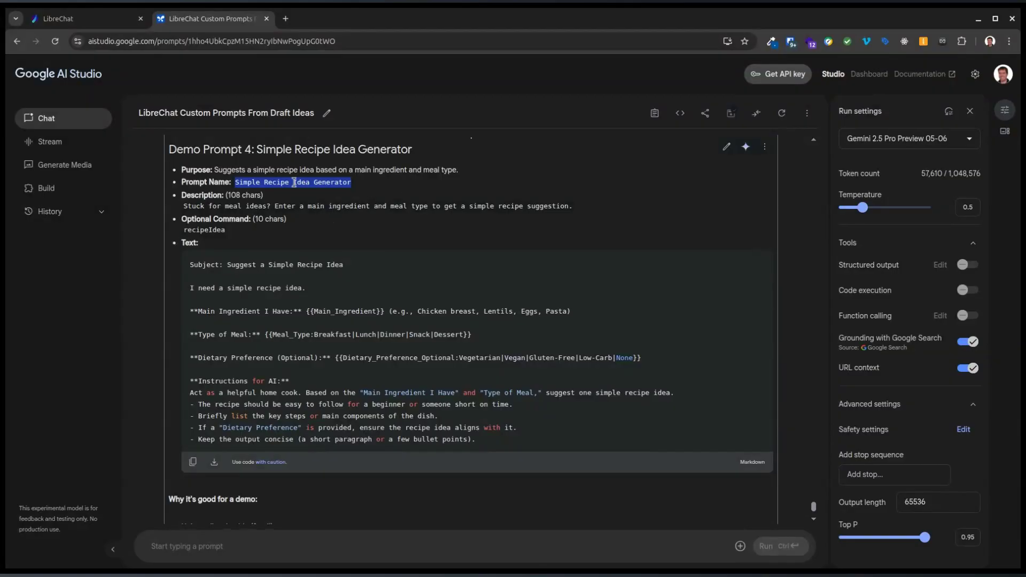
{"action": "left_click", "coordinate": [75, 18]}
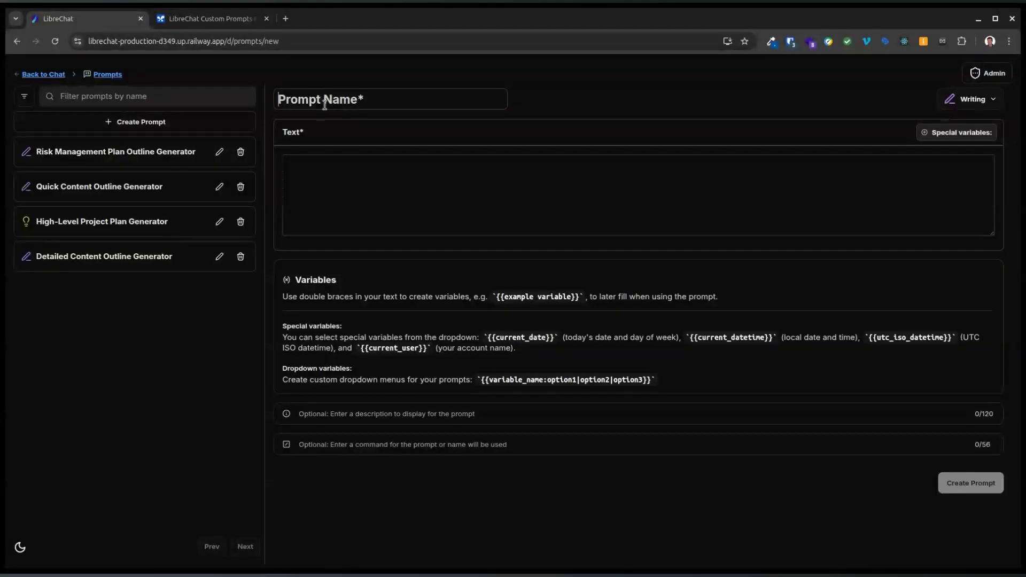
{"action": "type", "text": "Simple Recipe Idea Generator"}
{"action": "left_click", "coordinate": [213, 18]}
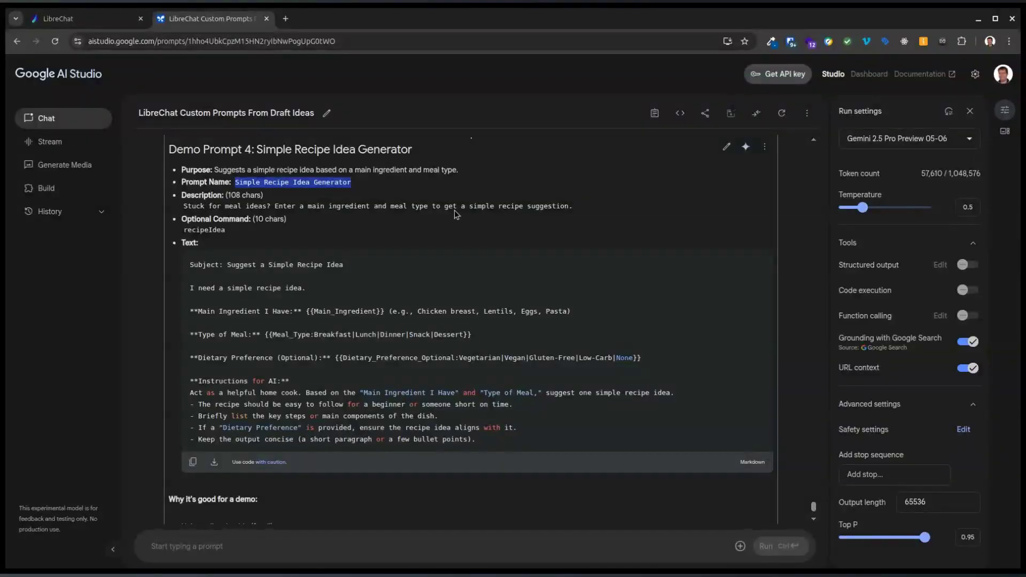
{"action": "left_click_drag", "start_coordinate": [587, 209], "coordinate": [180, 207]}
{"action": "key", "text": "ctrl+c"}
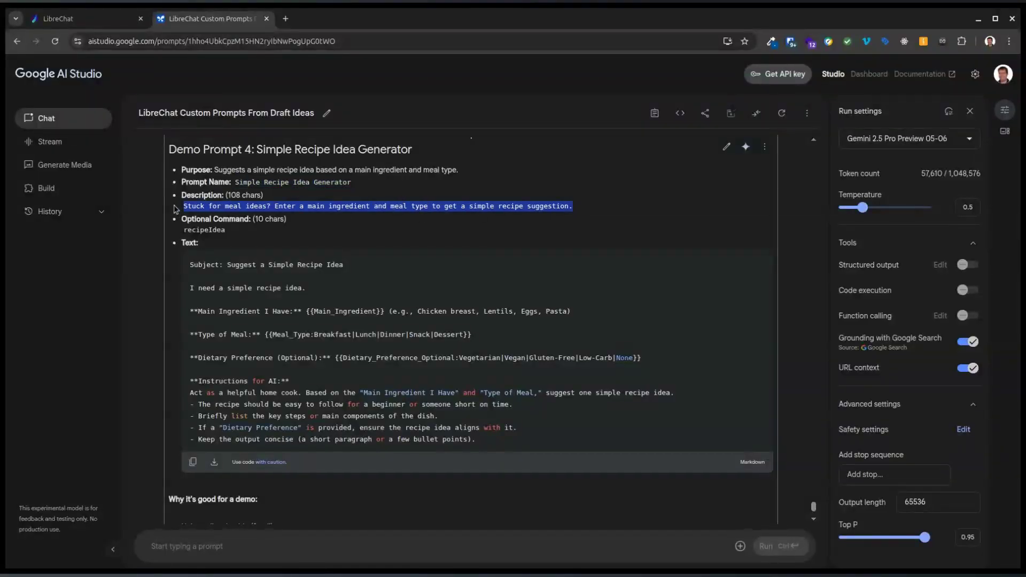
{"action": "left_click", "coordinate": [60, 21]}
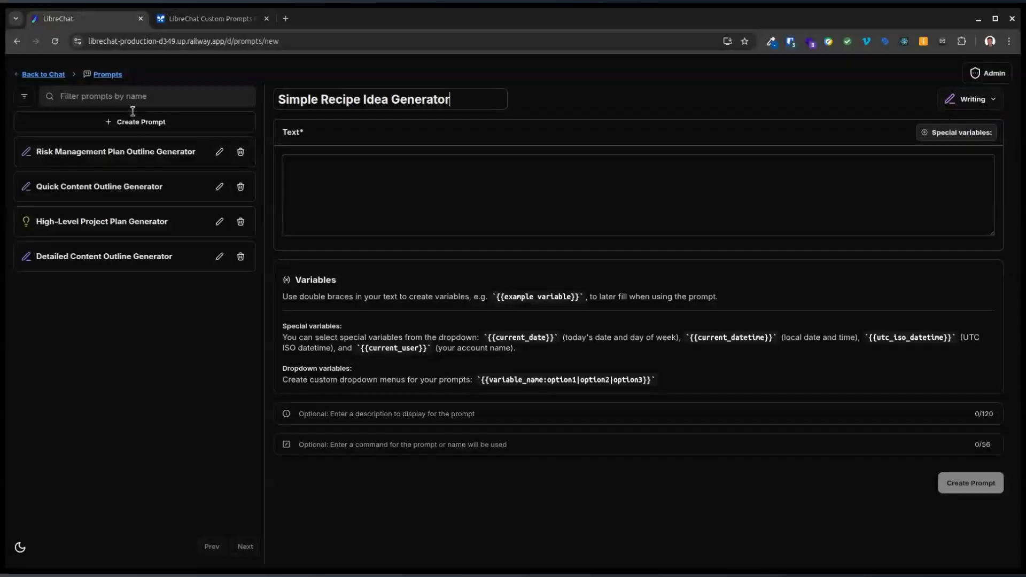
{"action": "left_click", "coordinate": [421, 415]}
{"action": "key", "text": "ctrl+v"}
Enter simple-recipe-idea as the prompt's command
{"action": "left_click", "coordinate": [172, 16]}
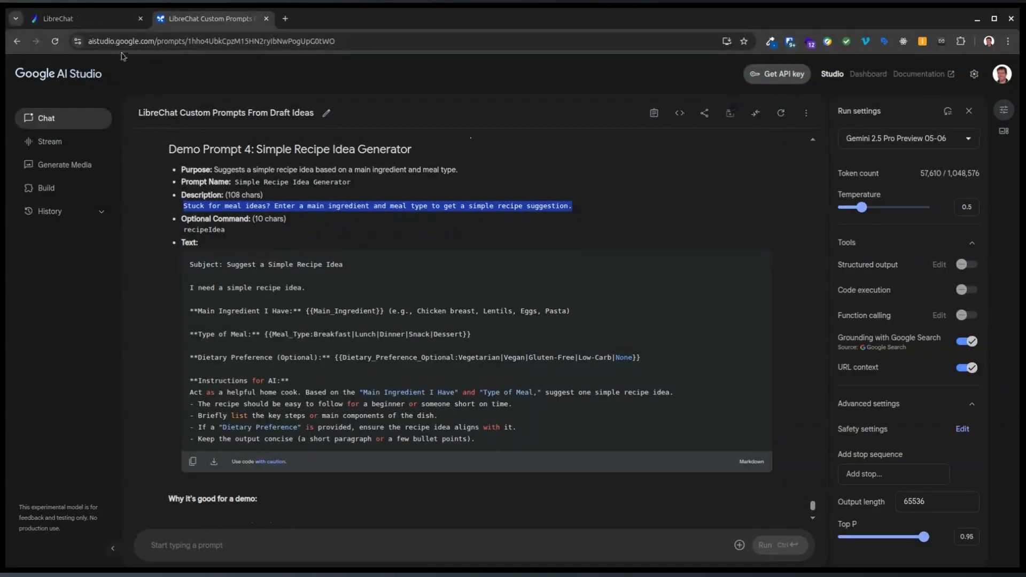
{"action": "left_click", "coordinate": [99, 20]}
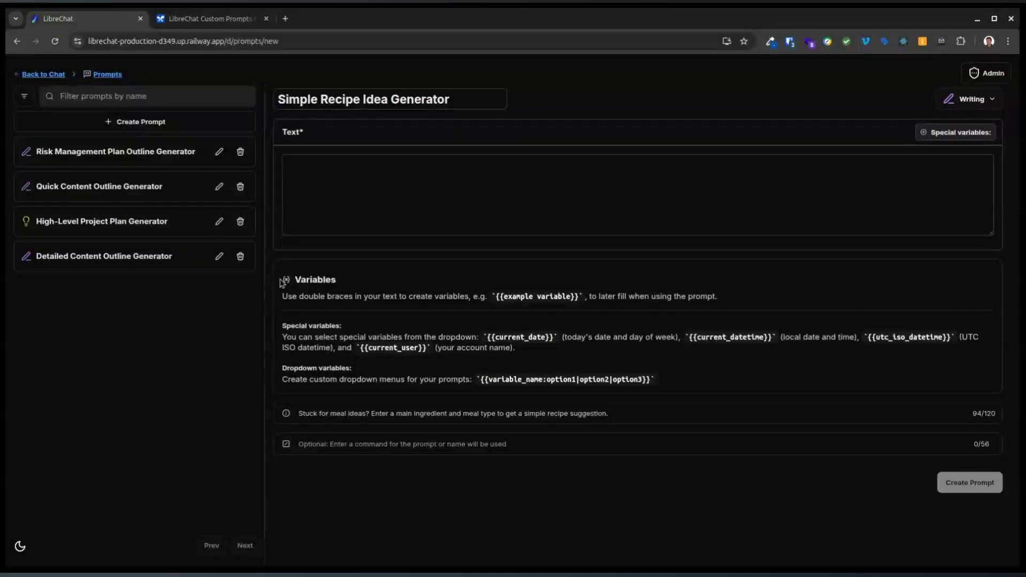
{"action": "left_click", "coordinate": [383, 444]}
{"action": "type", "text": "simple-"}
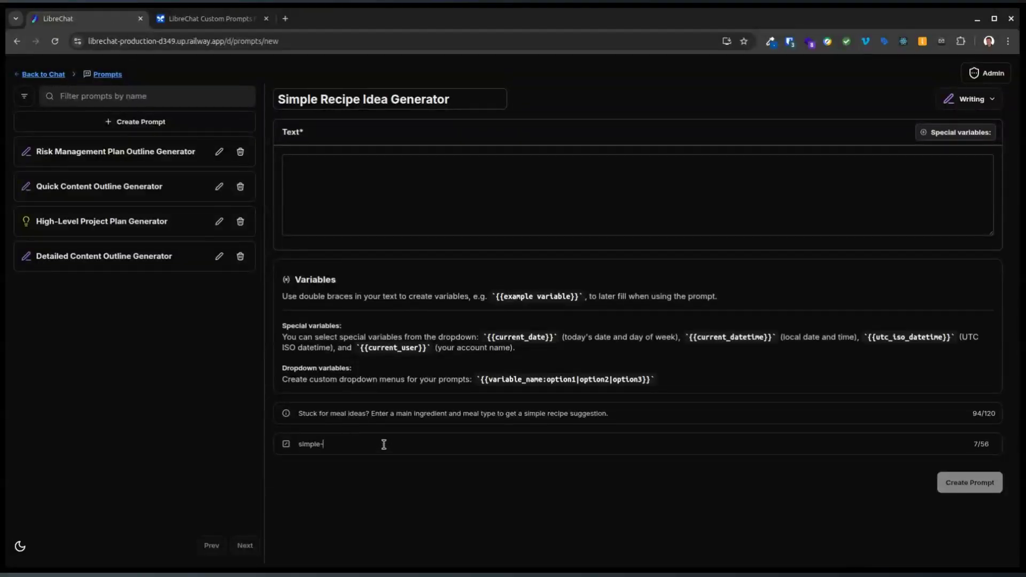
{"action": "type", "text": "recipe-idea"}
Copy the full recipe prompt text, with its Main_Ingredient and Meal_Type variables, from AI Studio
{"action": "left_click", "coordinate": [208, 18]}
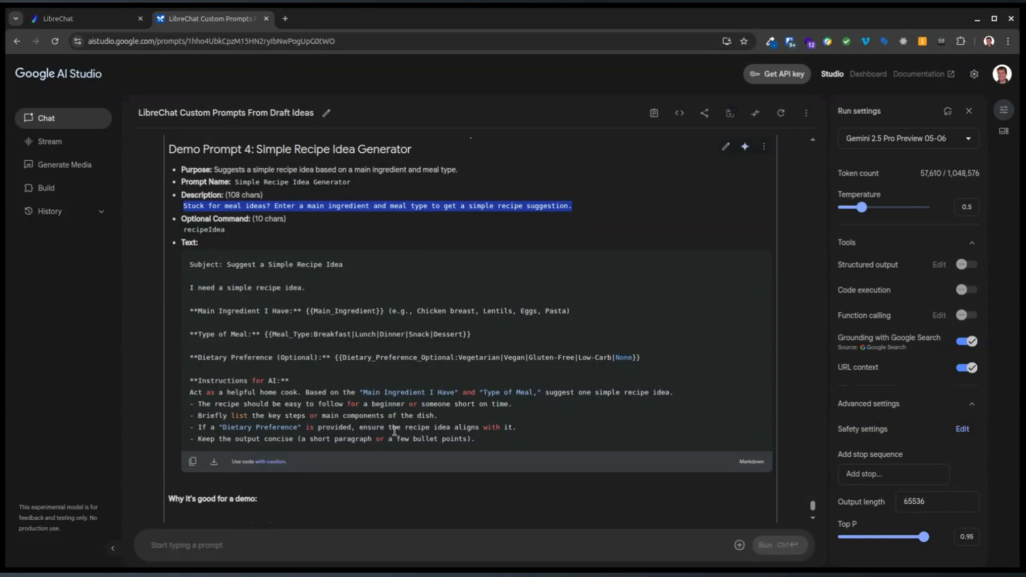
{"action": "left_click_drag", "start_coordinate": [197, 335], "coordinate": [467, 333]}
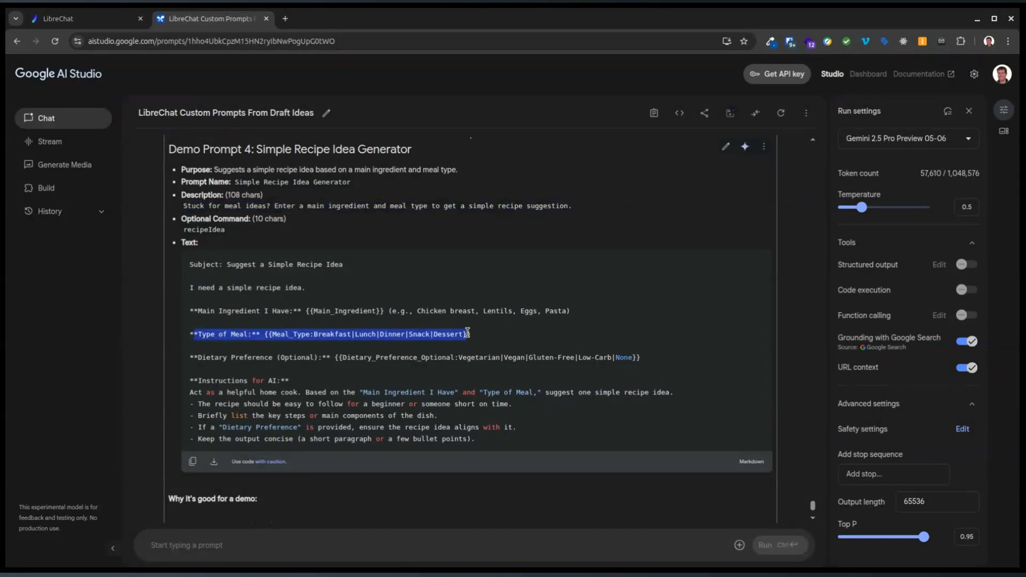
{"action": "left_click", "coordinate": [494, 340]}
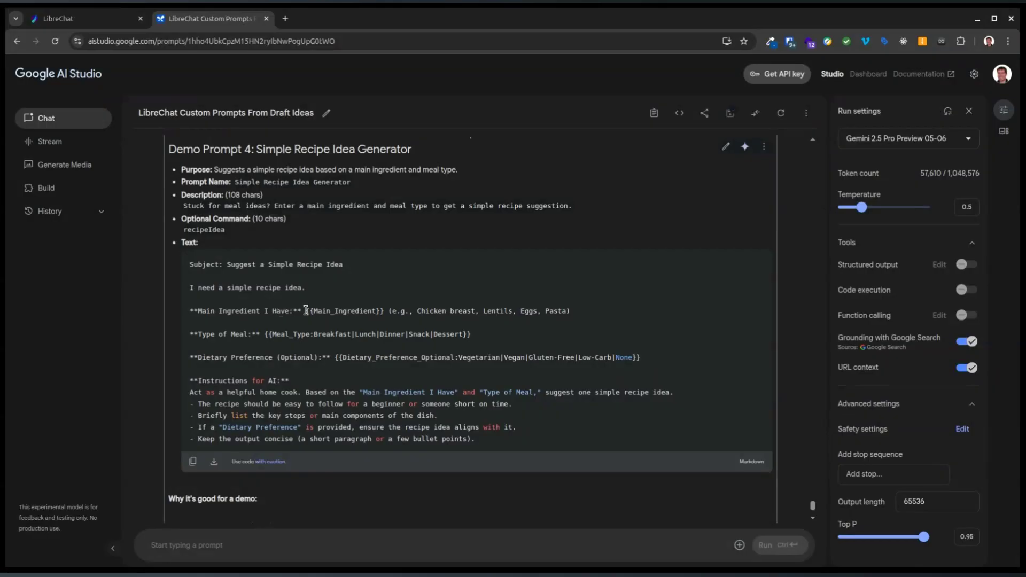
{"action": "left_click_drag", "start_coordinate": [305, 310], "coordinate": [382, 309]}
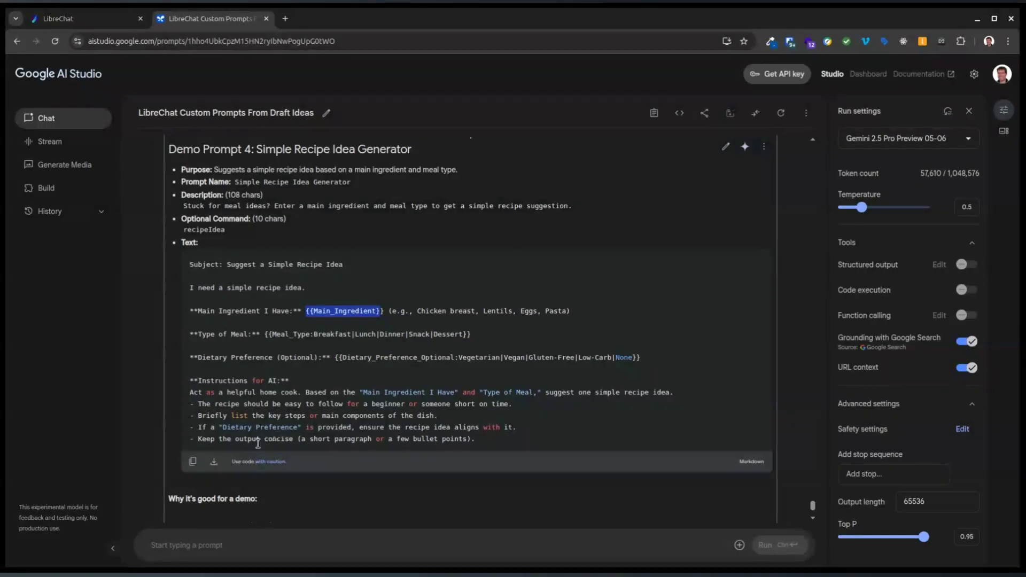
{"action": "left_click", "coordinate": [192, 461]}
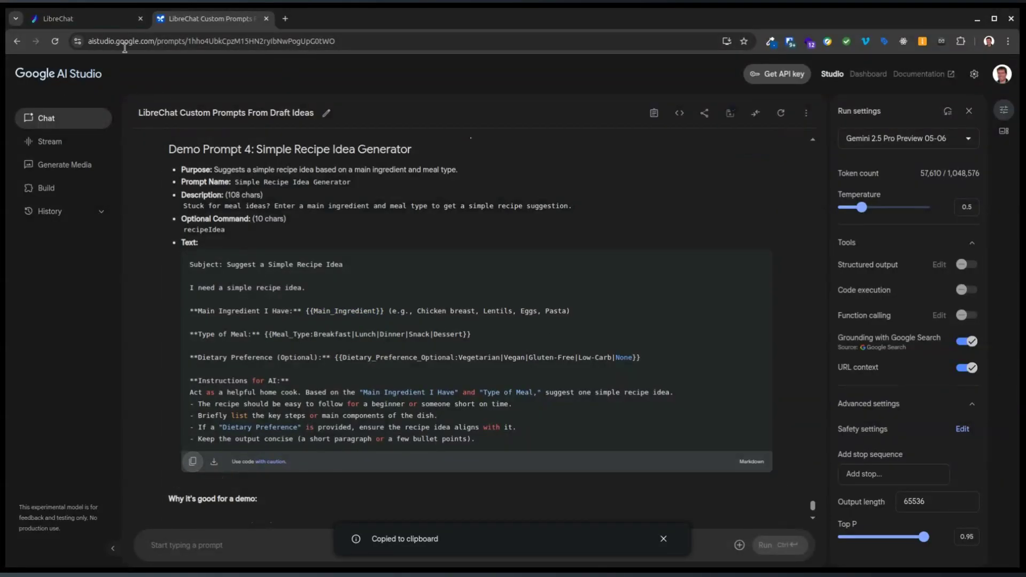
{"action": "left_click", "coordinate": [112, 21]}
Paste the recipe text, choose the Misc. category and save 'Simple Recipe Idea Generator'
{"action": "key", "text": "ctrl+v"}
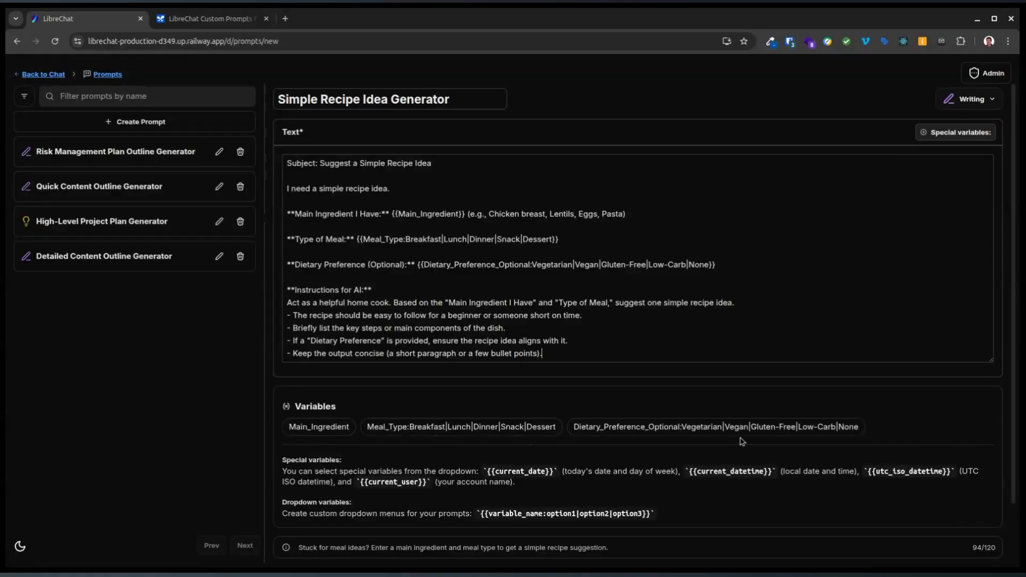
{"action": "left_click", "coordinate": [984, 100]}
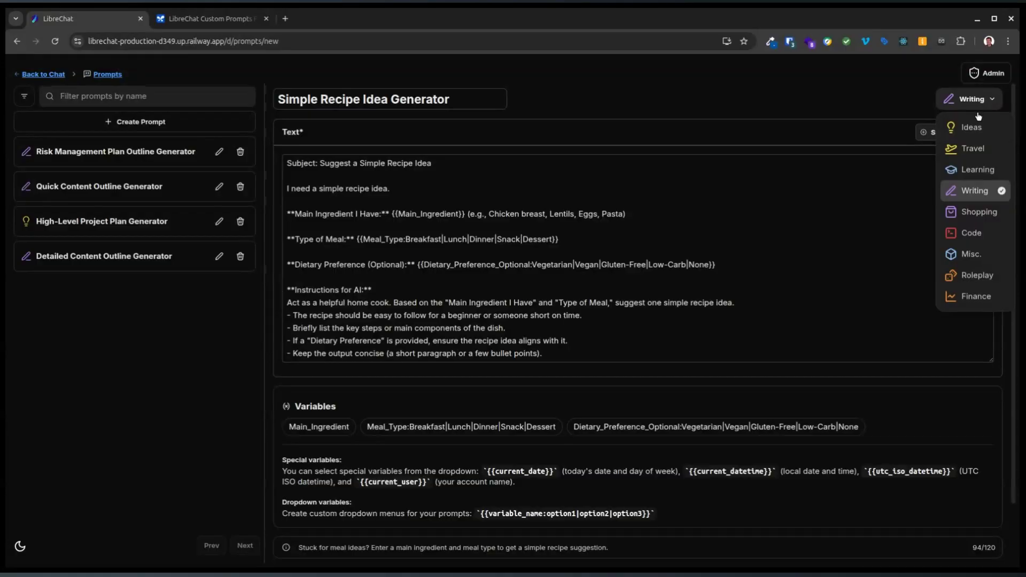
{"action": "left_click", "coordinate": [974, 254]}
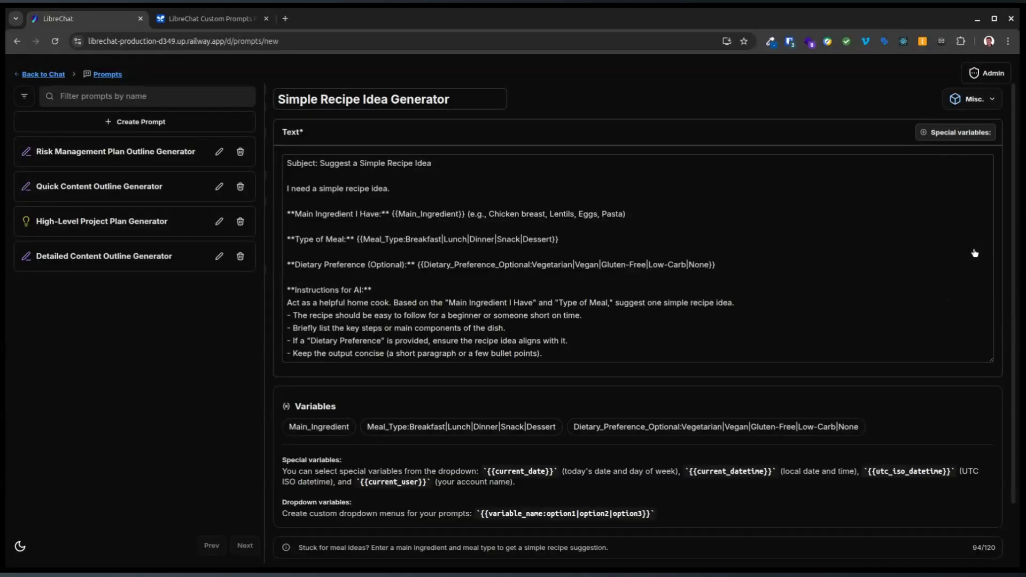
{"action": "scroll", "coordinate": [865, 158], "scroll_direction": "down", "scroll_amount": 2}
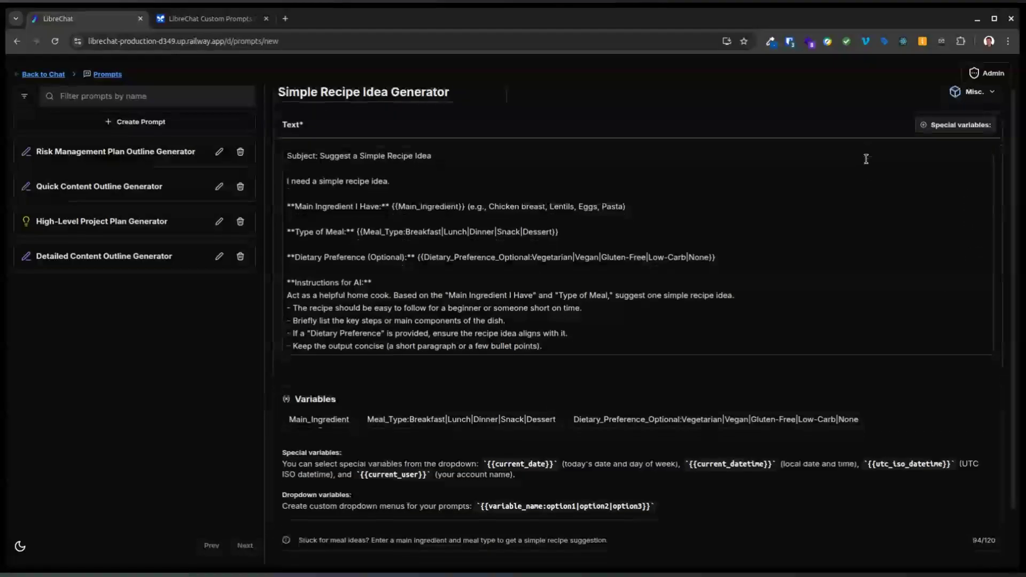
{"action": "left_click", "coordinate": [959, 549]}
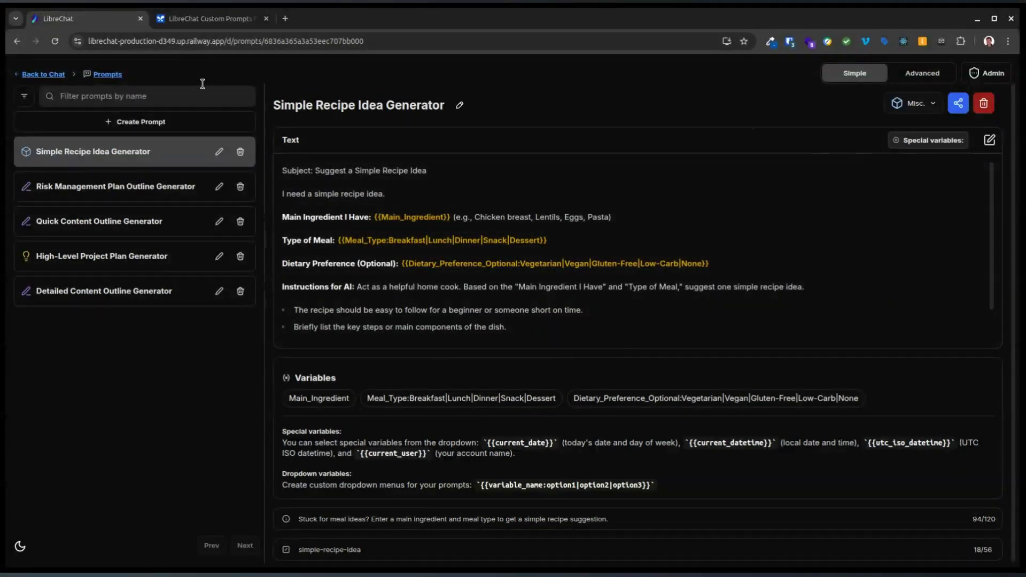
Return to chat, glance at the recipe prompt card, and type /sim to list commands
{"action": "left_click", "coordinate": [39, 74]}
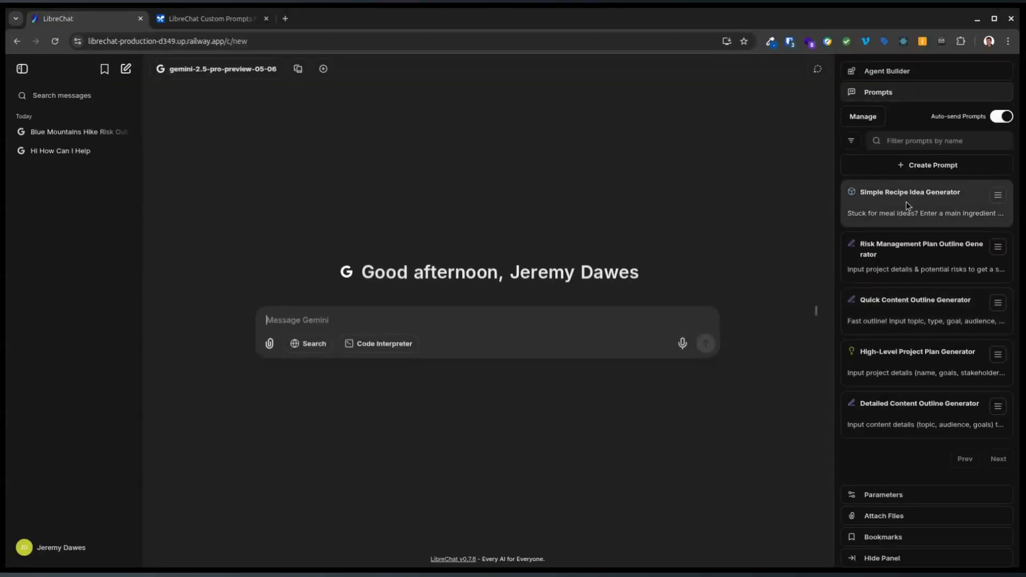
{"action": "left_click", "coordinate": [884, 199]}
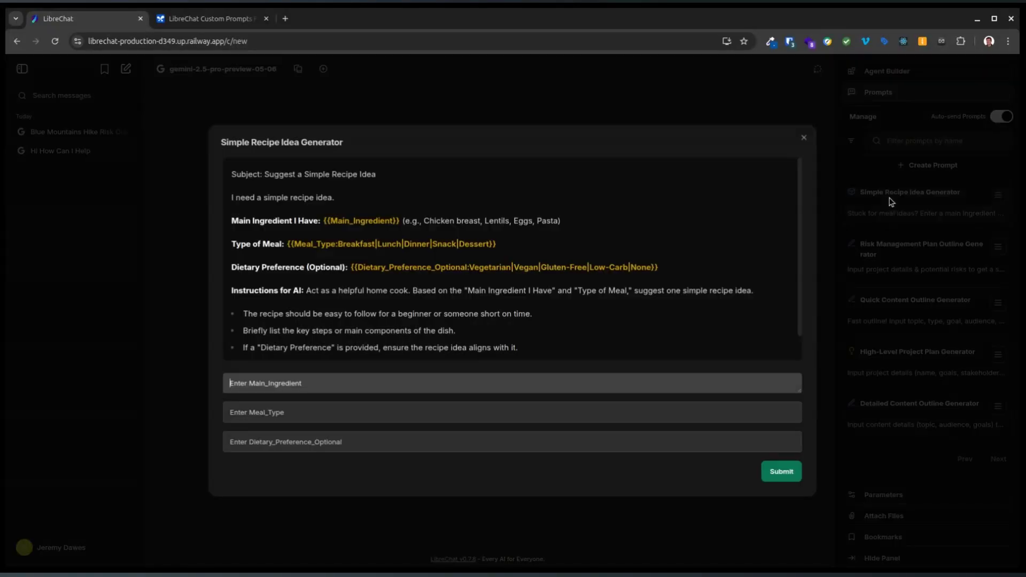
{"action": "left_click", "coordinate": [807, 136]}
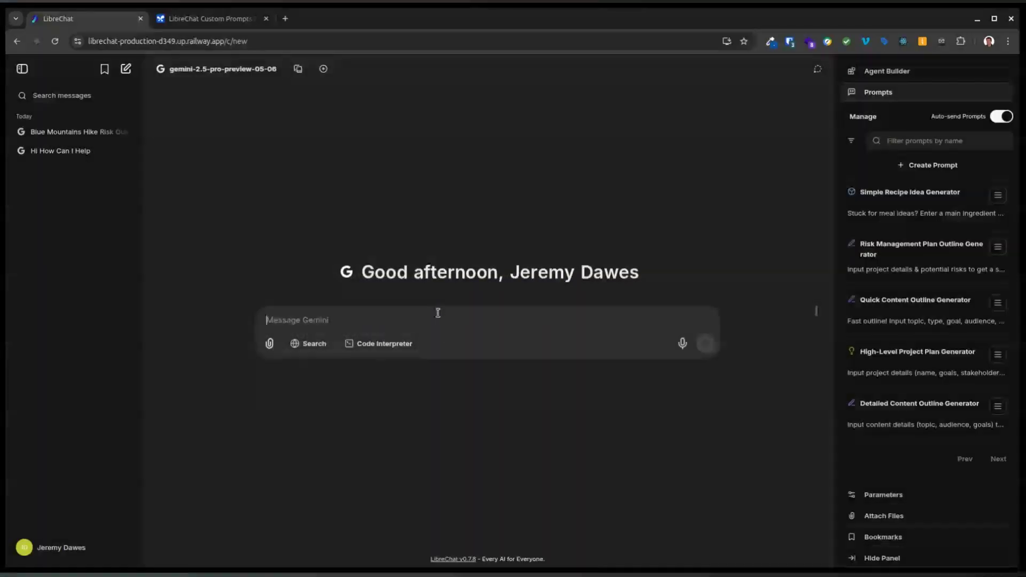
{"action": "type", "text": "/"}
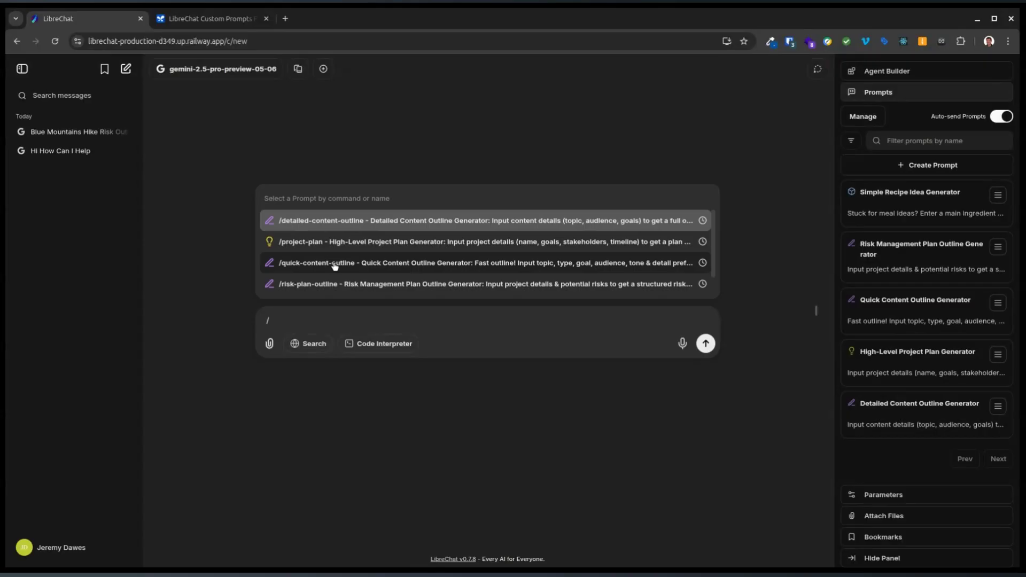
{"action": "type", "text": "sim"}
Pick the simple-recipe-idea command and enter chicken as the main ingredient
{"action": "left_click", "coordinate": [334, 241]}
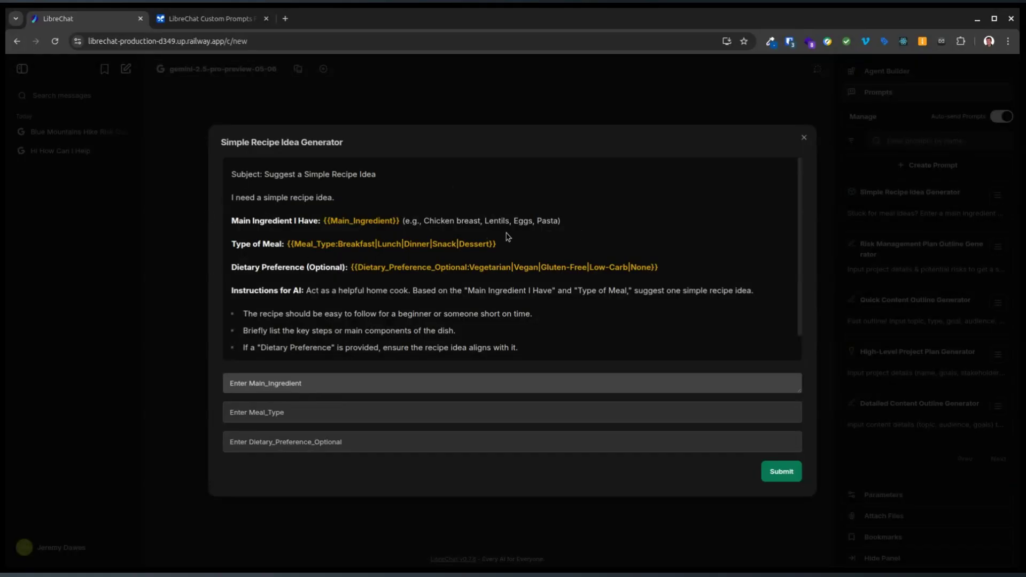
{"action": "left_click", "coordinate": [299, 384]}
{"action": "type", "text": "chicken"}
Choose Lunch as meal type and Low-Carb as preference, then review the preview
{"action": "left_click", "coordinate": [310, 420]}
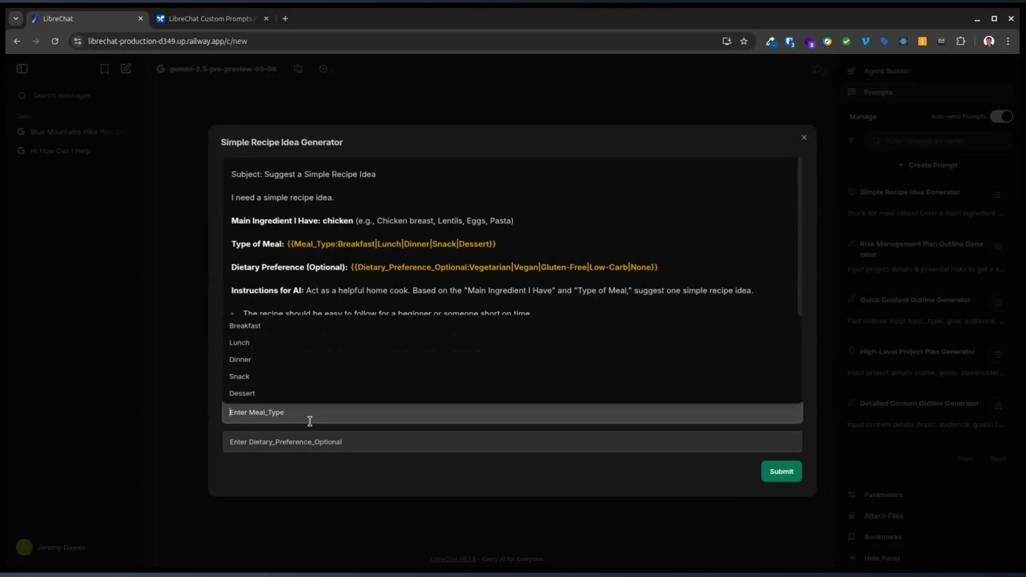
{"action": "left_click", "coordinate": [265, 343]}
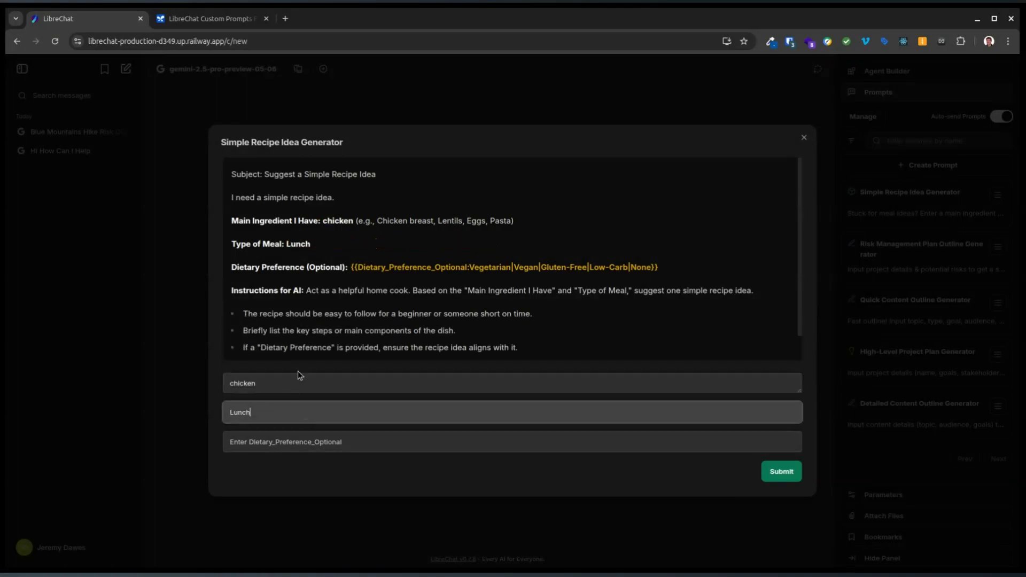
{"action": "left_click", "coordinate": [286, 445]}
{"action": "left_click", "coordinate": [251, 408]}
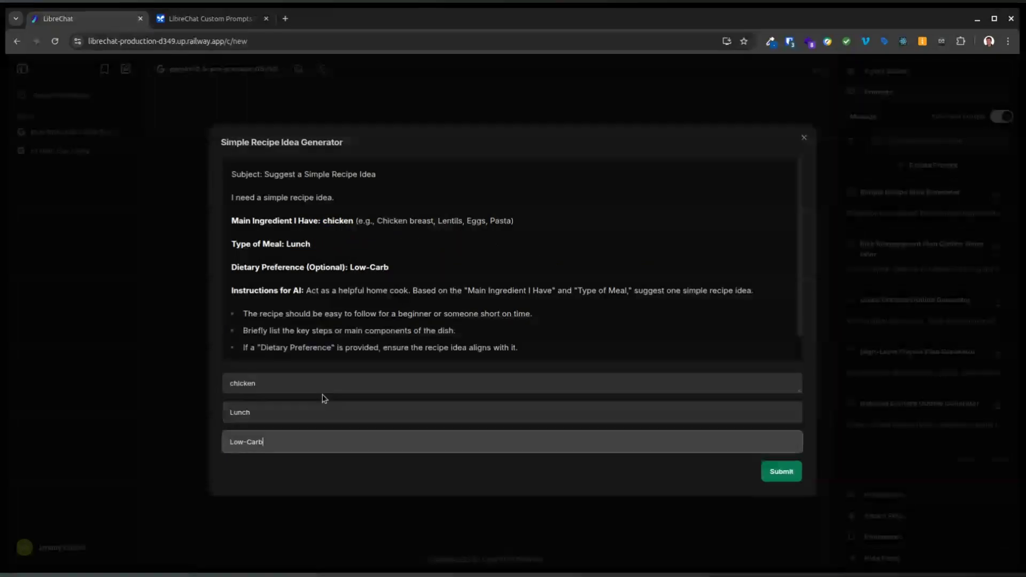
{"action": "scroll", "coordinate": [753, 313], "scroll_direction": "down", "scroll_amount": 2}
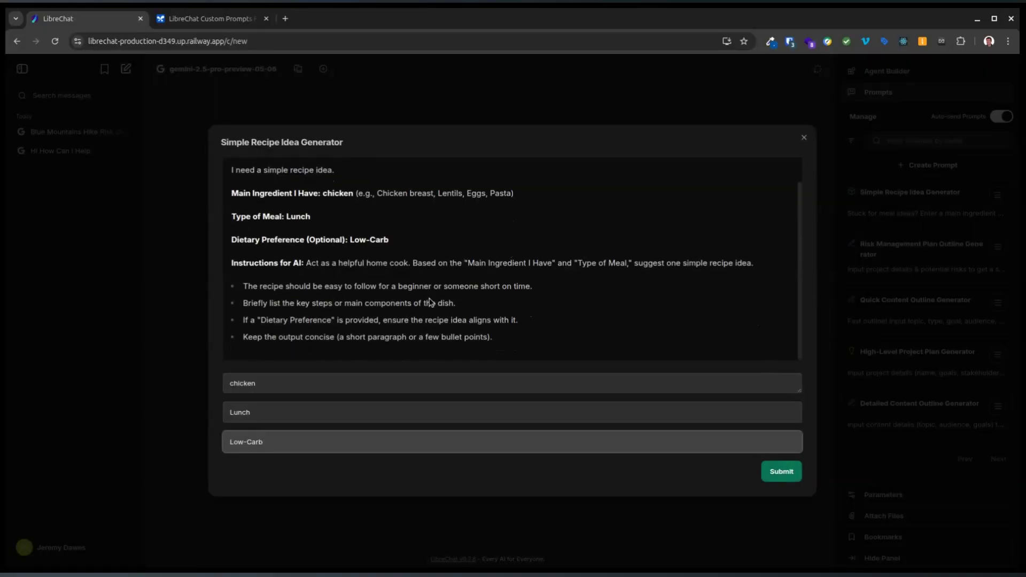
{"action": "scroll", "coordinate": [408, 261], "scroll_direction": "up", "scroll_amount": 2}
{"action": "left_click", "coordinate": [339, 220]}
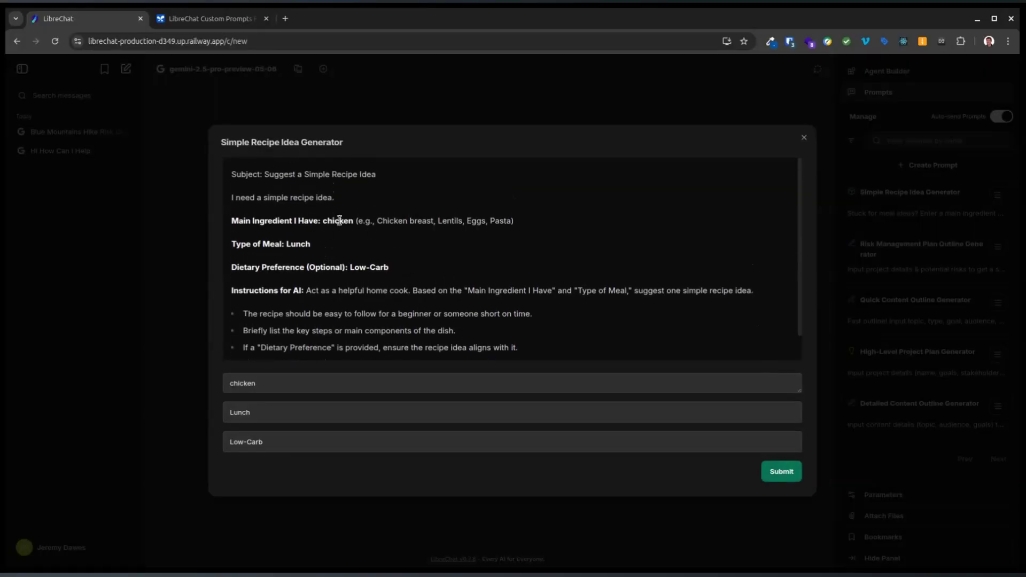
{"action": "left_click_drag", "start_coordinate": [398, 268], "coordinate": [225, 221]}
{"action": "scroll", "coordinate": [374, 241], "scroll_direction": "down", "scroll_amount": 1}
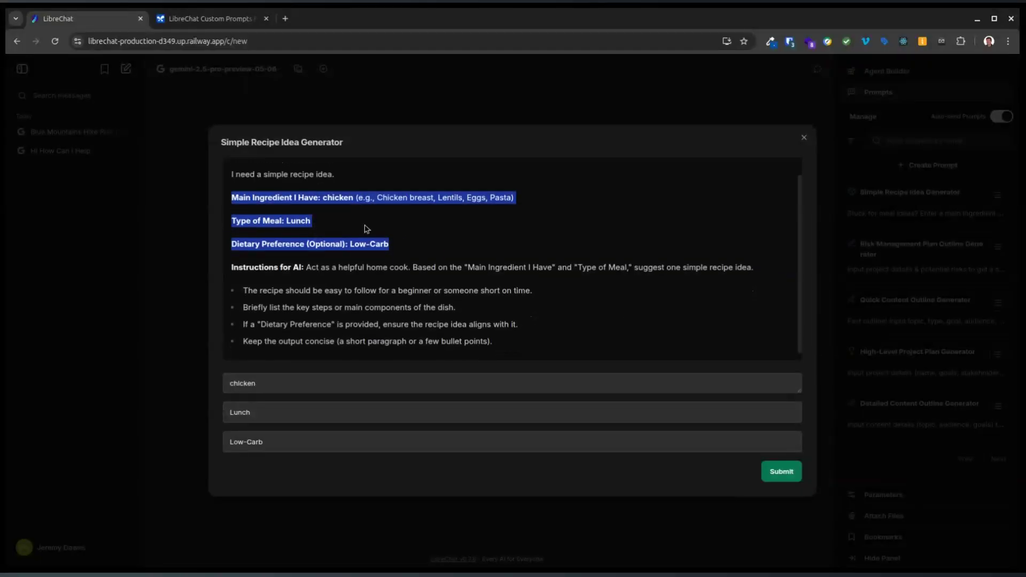
{"action": "scroll", "coordinate": [535, 353], "scroll_direction": "up", "scroll_amount": 1}
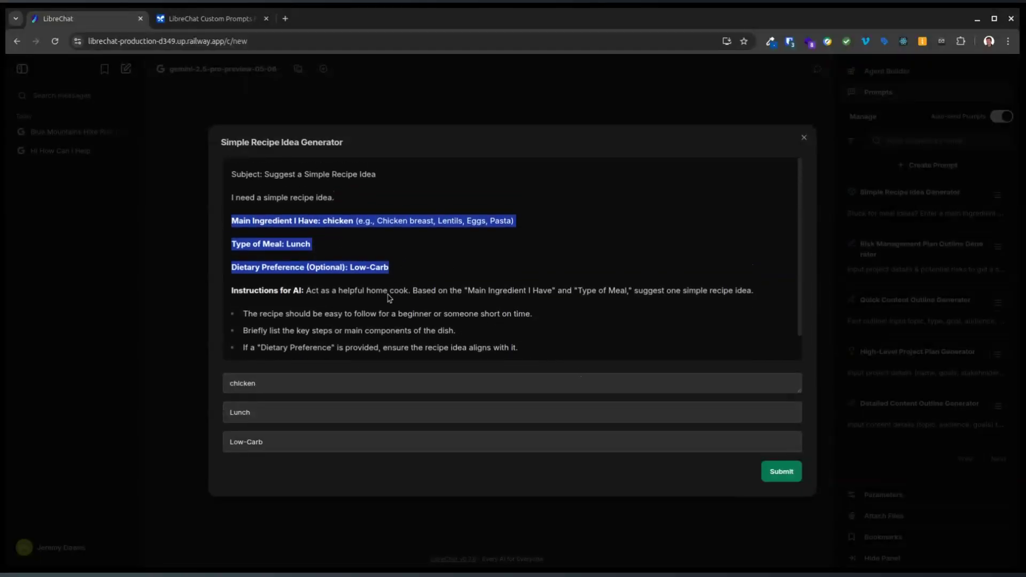
{"action": "scroll", "coordinate": [412, 289], "scroll_direction": "down", "scroll_amount": 1}
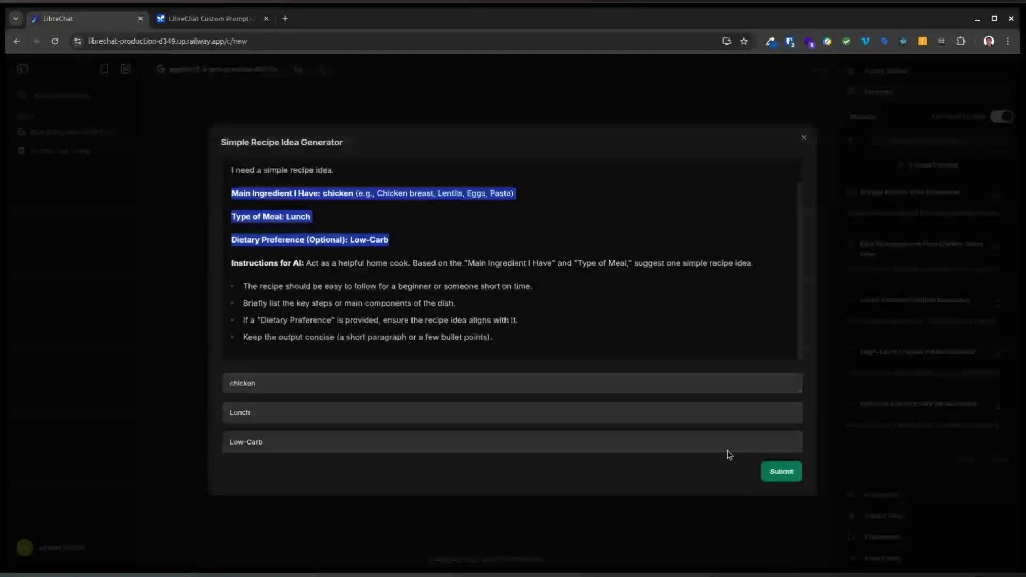
Submit the chicken, Lunch, Low-Carb prompt and select Gemini's Chicken and Avocado Salad reply
{"action": "left_click", "coordinate": [792, 464]}
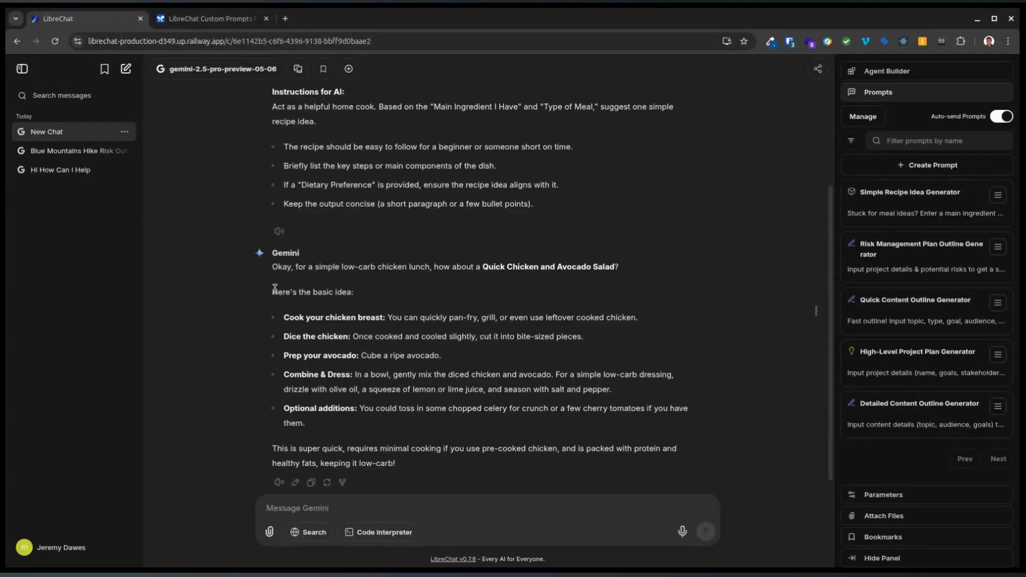
{"action": "left_click_drag", "start_coordinate": [265, 265], "coordinate": [641, 480]}
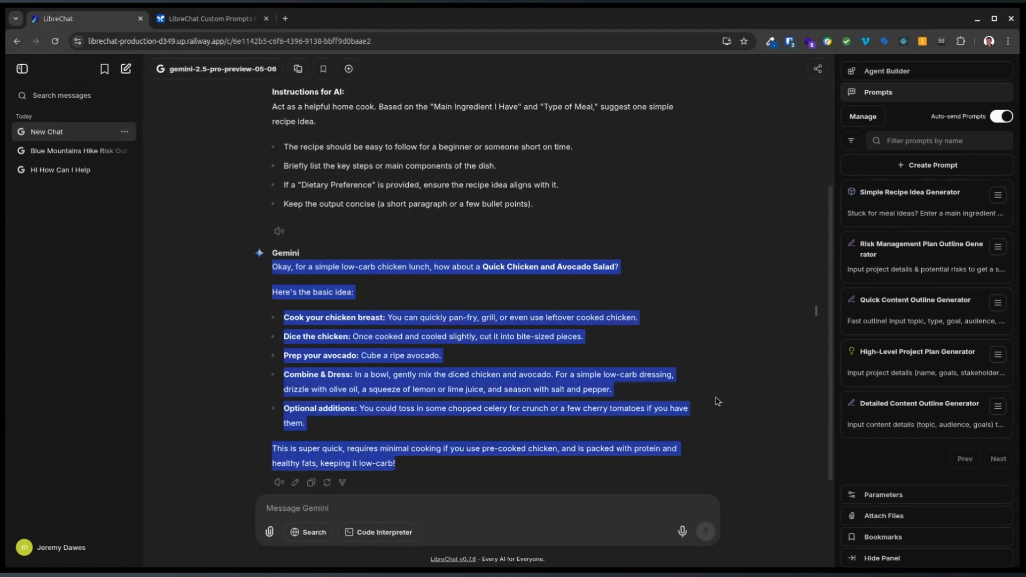
{"action": "scroll", "coordinate": [634, 377], "scroll_direction": "up", "scroll_amount": 3}
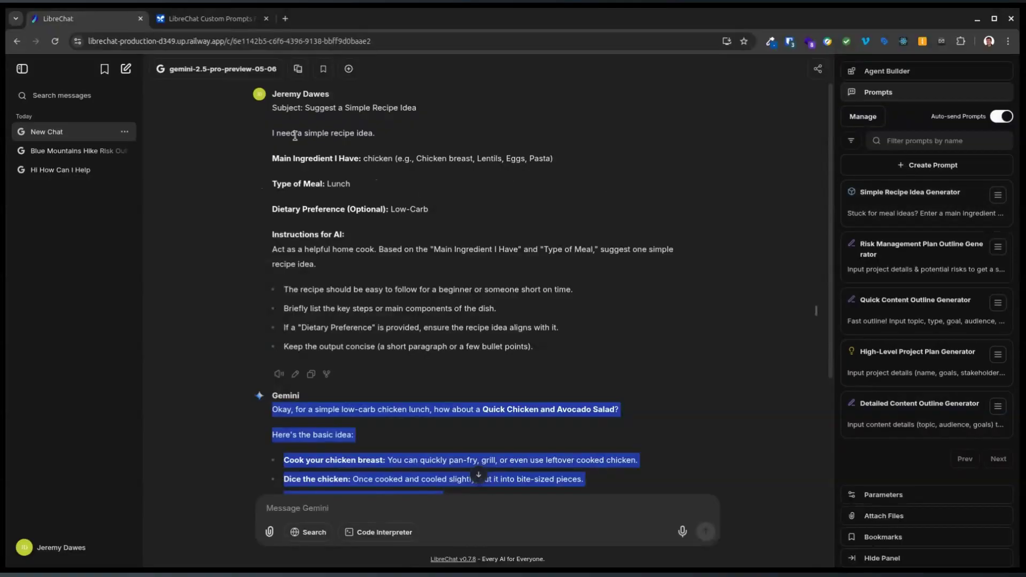
Inspect the Detailed Content Outline Generator's raw template text, then begin a fresh chat
{"action": "left_click", "coordinate": [857, 117]}
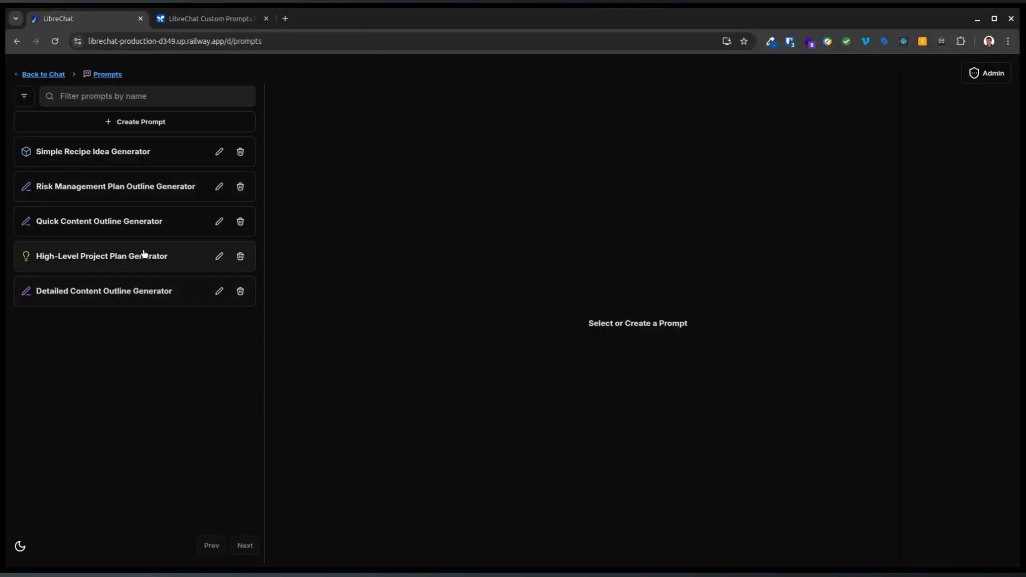
{"action": "left_click", "coordinate": [95, 294]}
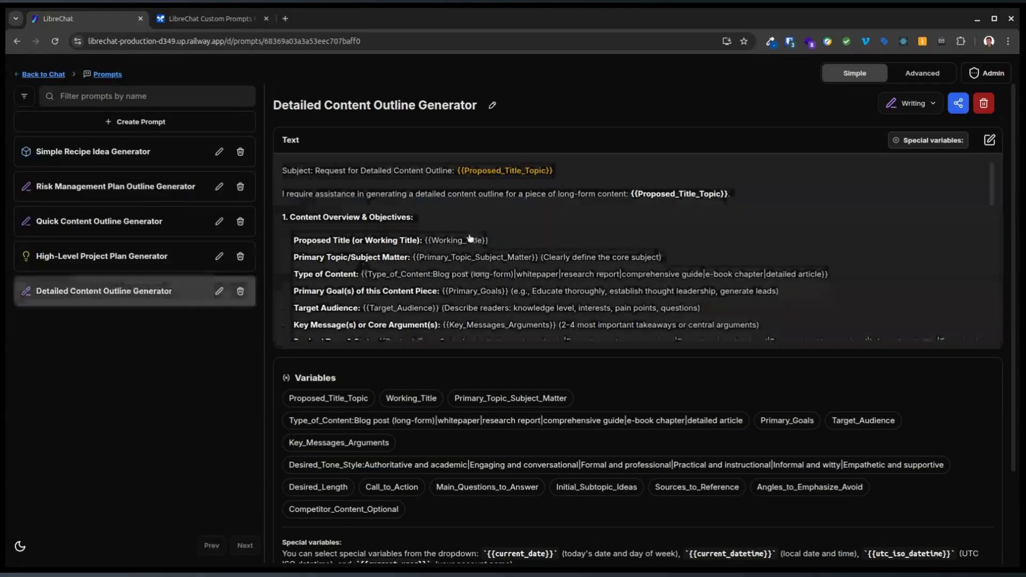
{"action": "left_click", "coordinate": [391, 263]}
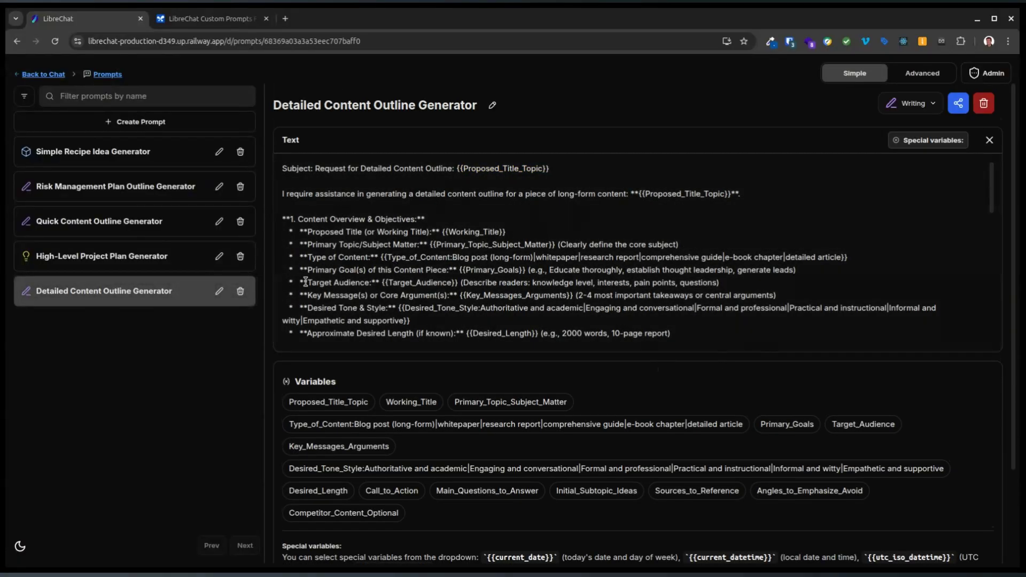
{"action": "scroll", "coordinate": [341, 374], "scroll_direction": "down", "scroll_amount": 1}
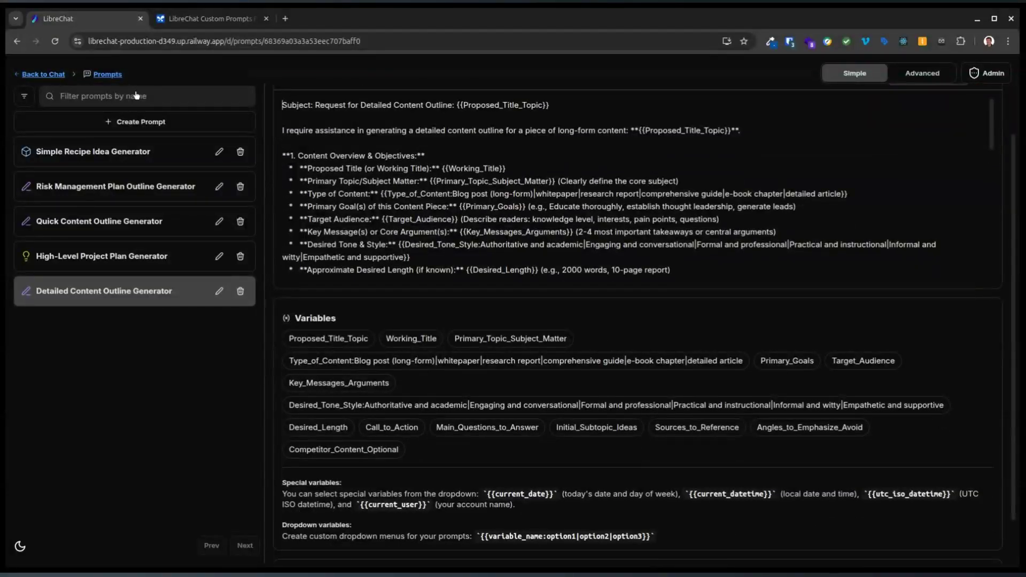
{"action": "left_click", "coordinate": [38, 73]}
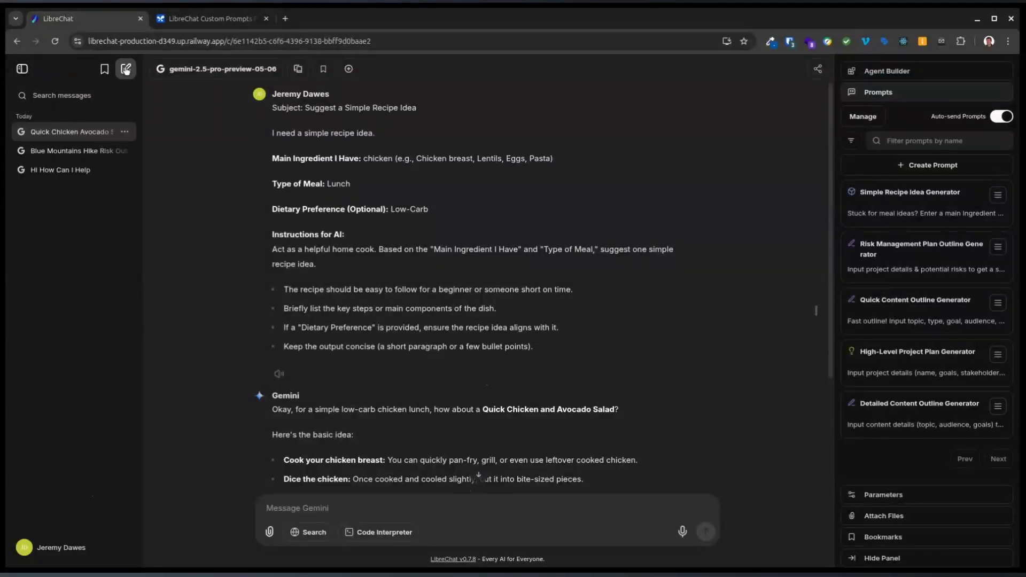
{"action": "left_click", "coordinate": [126, 70]}
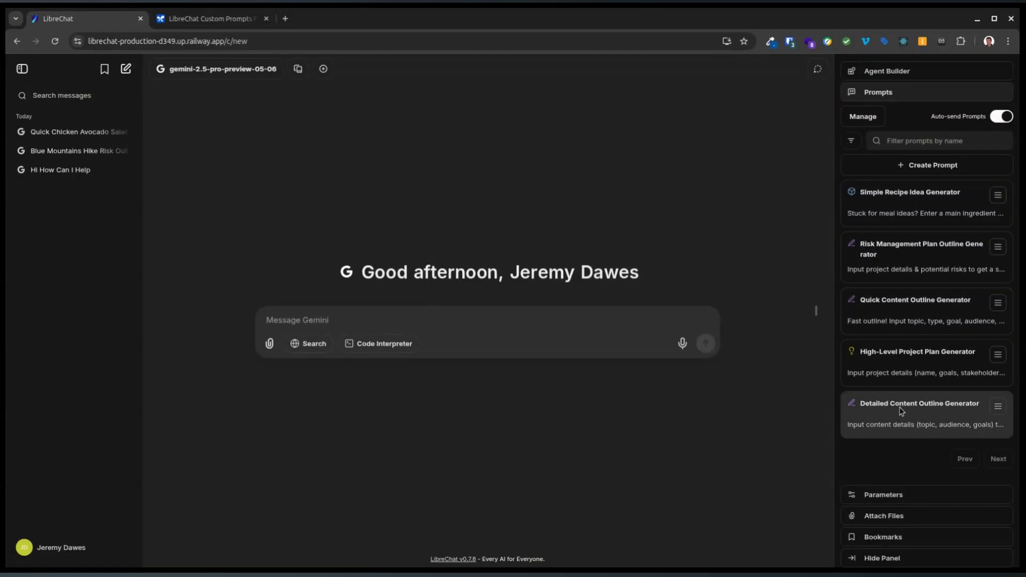
Open Quick Content Outline Generator with topic 'How will Agentic AI Systems Affect Business Processes'
{"action": "left_click", "coordinate": [919, 305]}
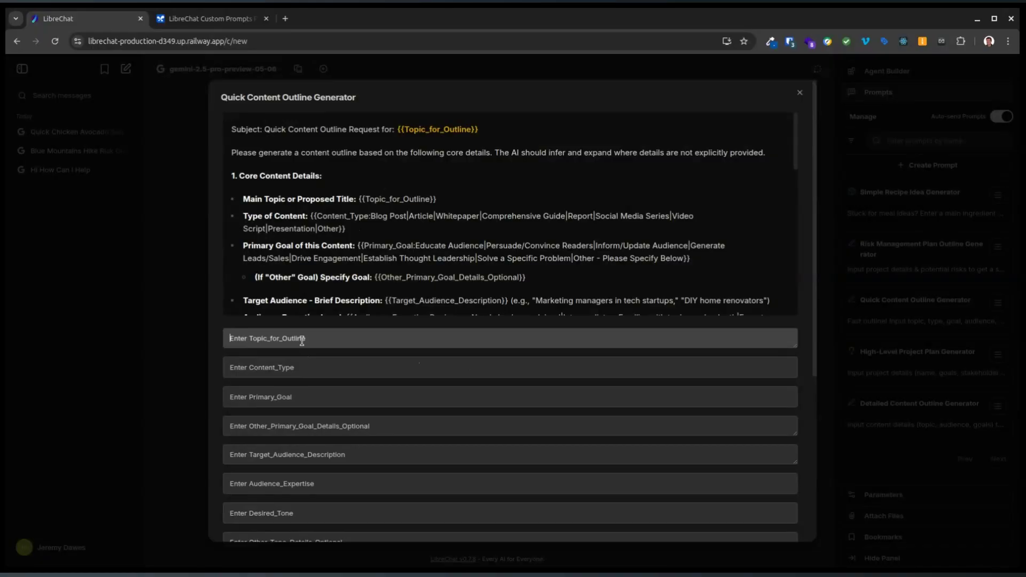
{"action": "type", "text": "How wil"}
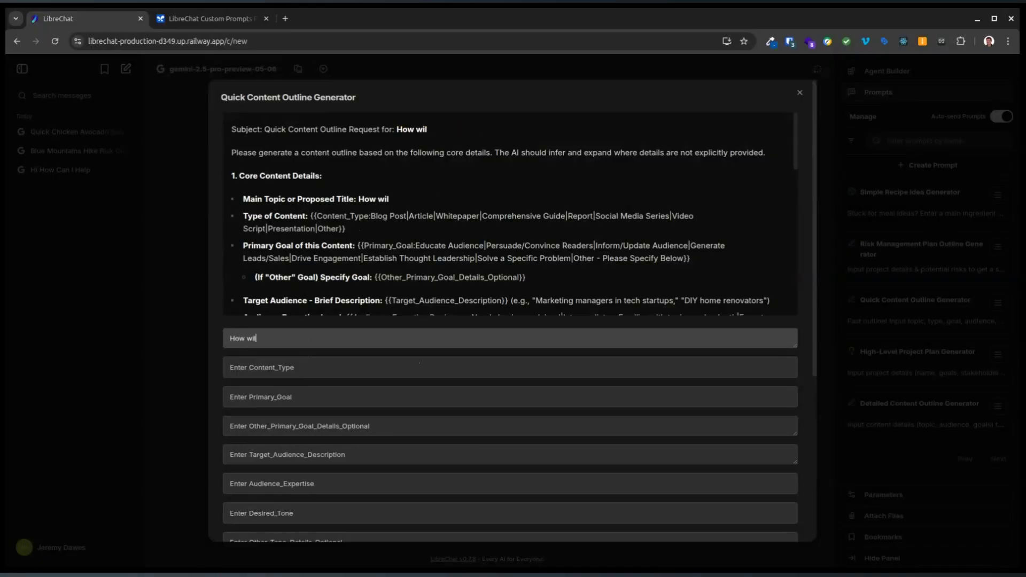
{"action": "type", "text": "ll"}
{"action": "key", "text": "BackSpace"}
{"action": "key", "text": "BackSpace"}
{"action": "key", "text": "BackSpace"}
{"action": "key", "text": "BackSpace"}
{"action": "type", "text": "ll Agentic AI systems"}
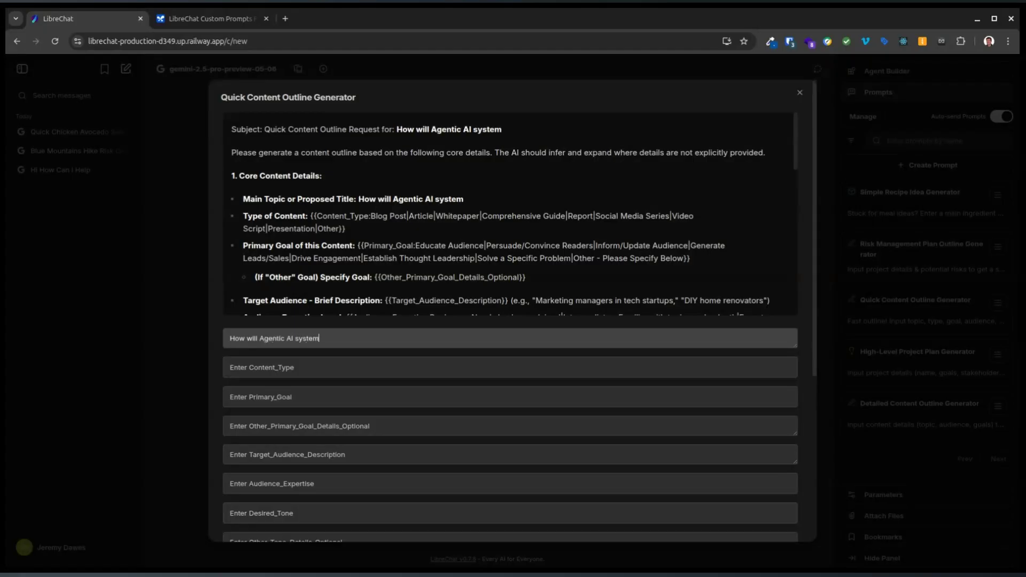
{"action": "key", "text": "BackSpace"}
{"action": "key", "text": "BackSpace"}
{"action": "key", "text": "BackSpace"}
{"action": "key", "text": "BackSpace"}
{"action": "key", "text": "BackSpace"}
{"action": "key", "text": "BackSpace"}
{"action": "key", "text": "BackSpace"}
{"action": "key", "text": "BackSpace"}
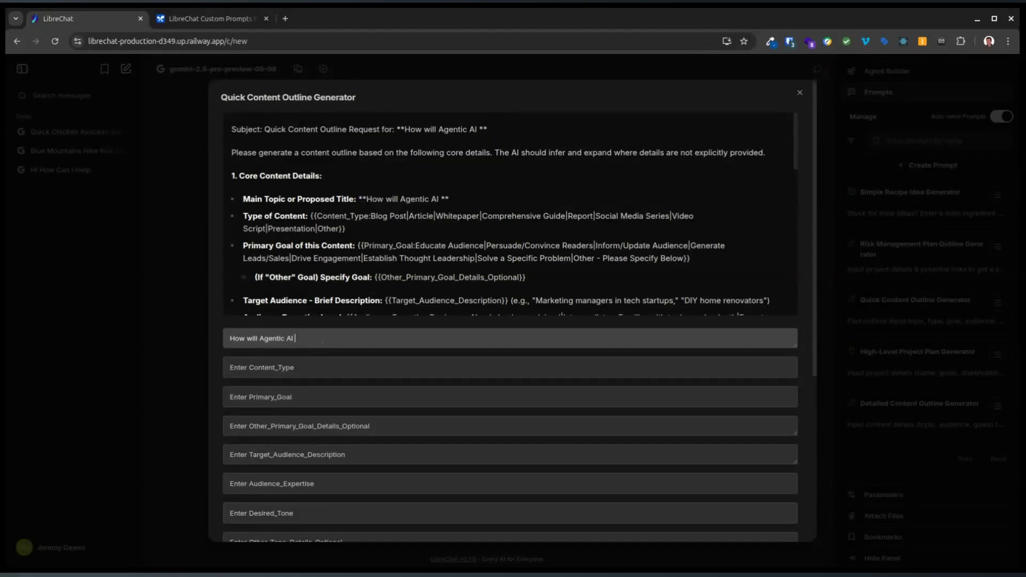
{"action": "type", "text": "System"}
{"action": "key", "text": "BackSpace"}
{"action": "type", "text": "s A"}
{"action": "type", "text": "ffect"}
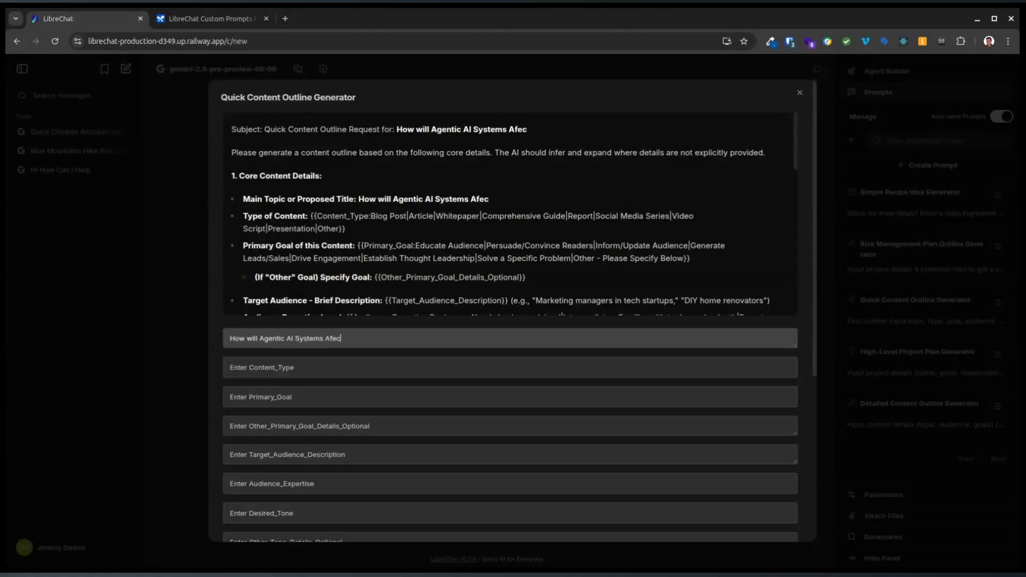
{"action": "key", "text": "BackSpace"}
{"action": "key", "text": "BackSpace"}
{"action": "key", "text": "BackSpace"}
{"action": "type", "text": "fect Business"}
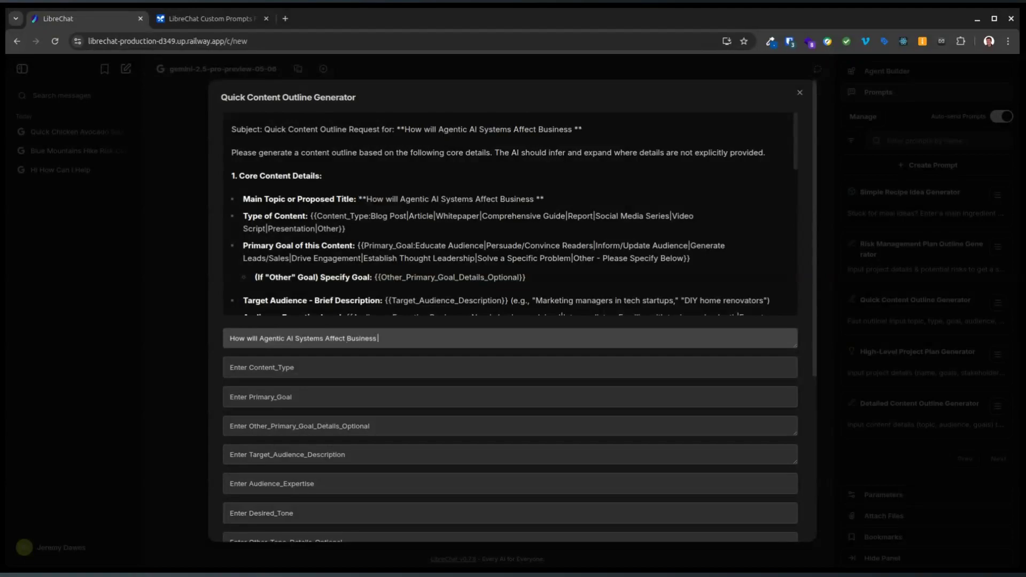
{"action": "type", "text": " Processes"}
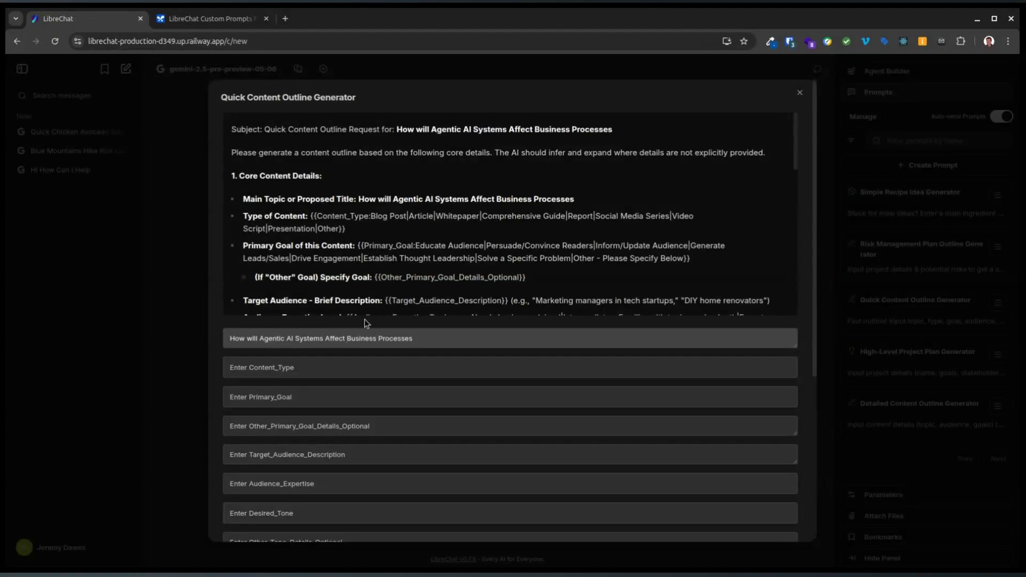
Choose Whitepaper and Educate Audience, and add goal details 'Be interesting and engaging to hold people'
{"action": "left_click", "coordinate": [330, 370]}
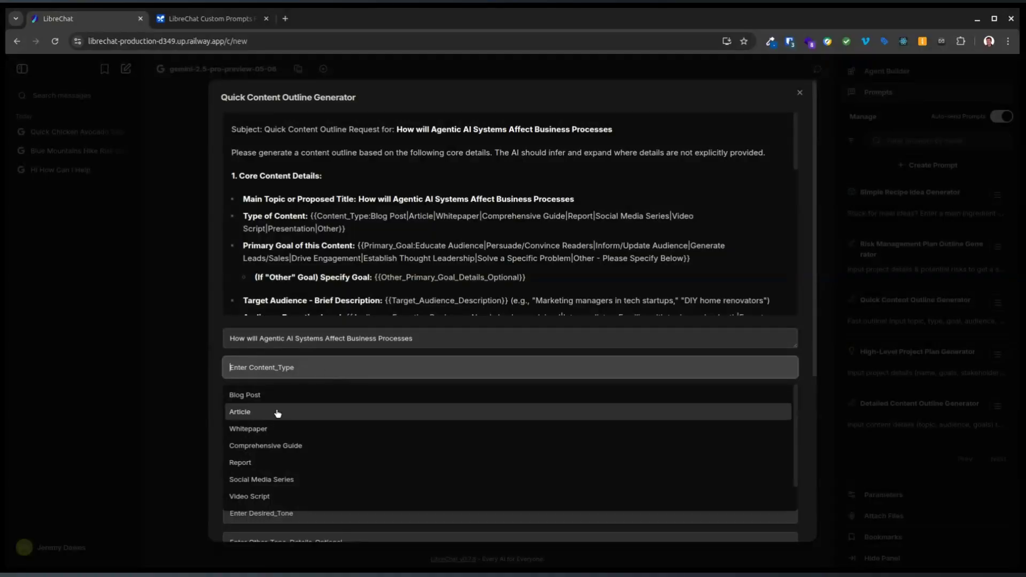
{"action": "left_click", "coordinate": [277, 429]}
{"action": "left_click", "coordinate": [305, 405]}
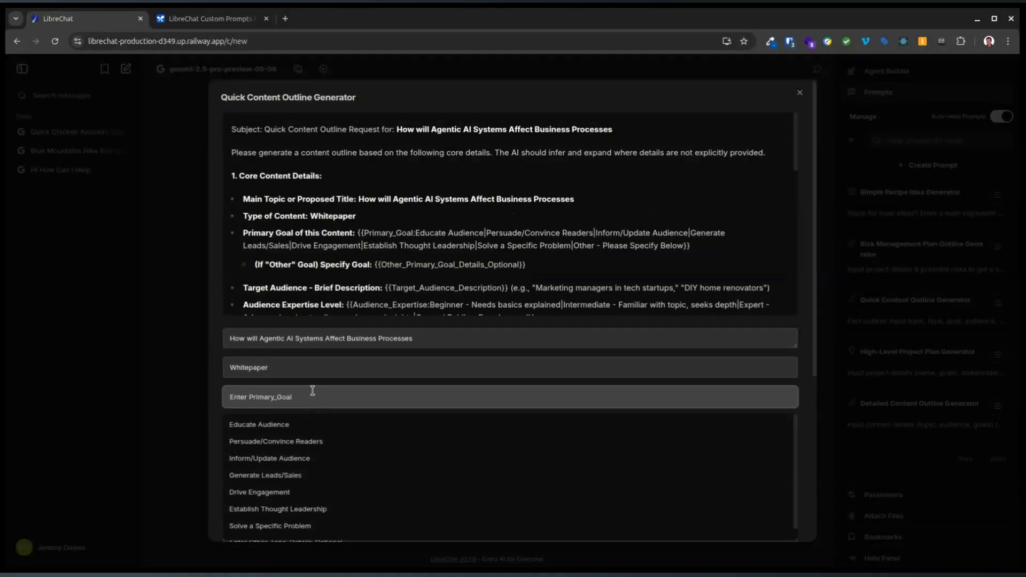
{"action": "left_click", "coordinate": [286, 425]}
{"action": "left_click", "coordinate": [421, 431]}
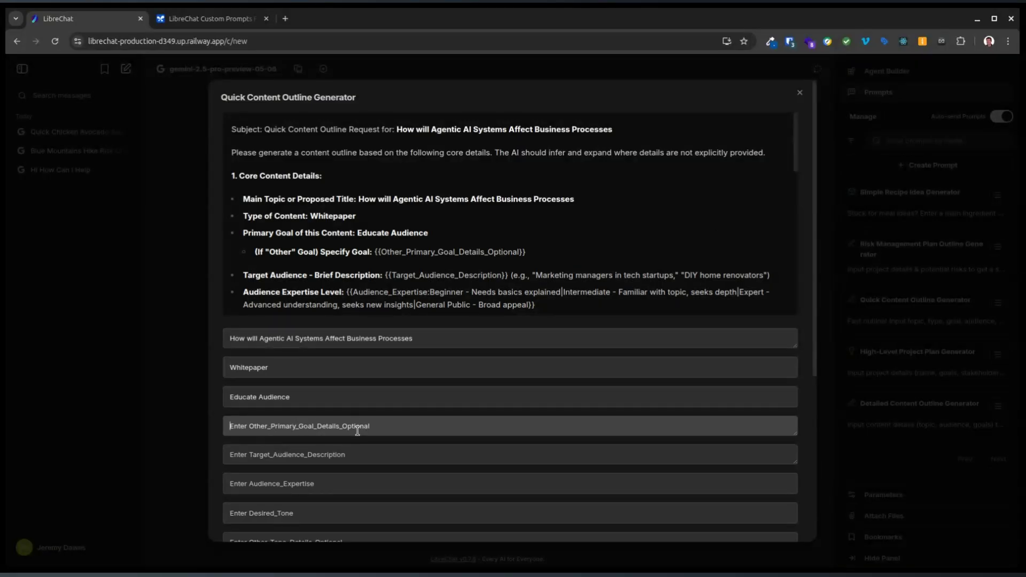
{"action": "type", "text": "Be "}
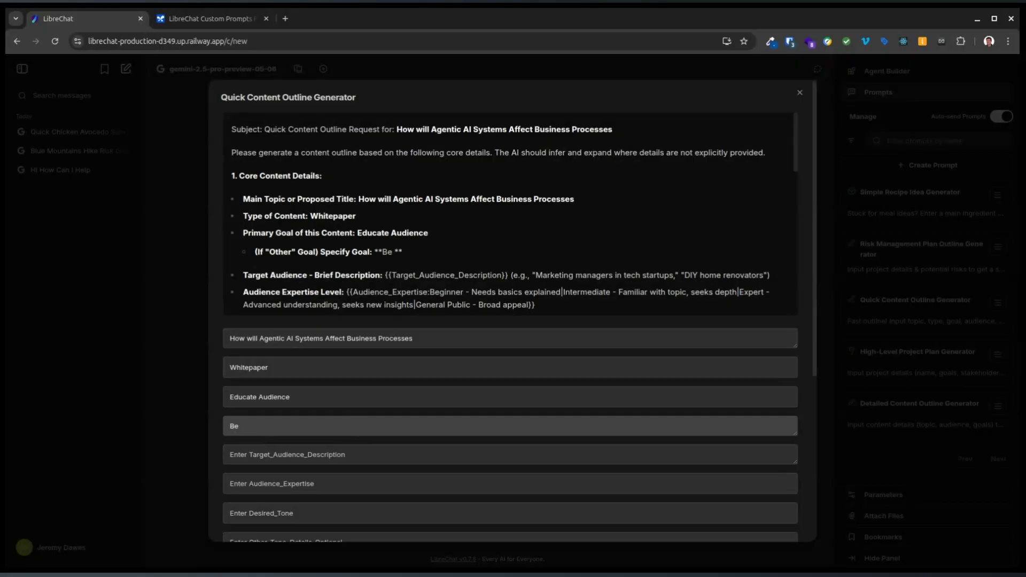
{"action": "type", "text": "interesting and e"}
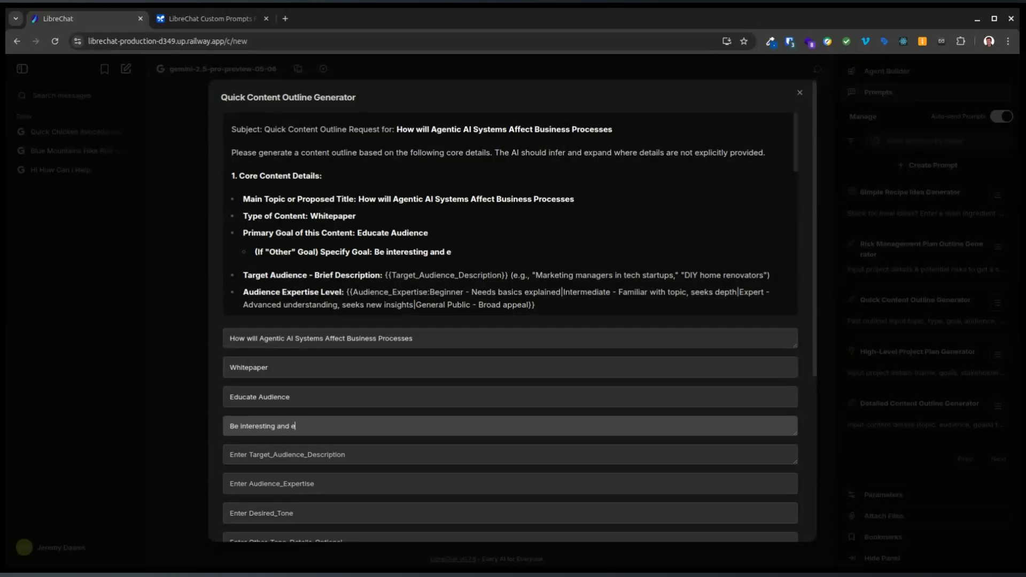
{"action": "type", "text": "ngaging to hold people"}
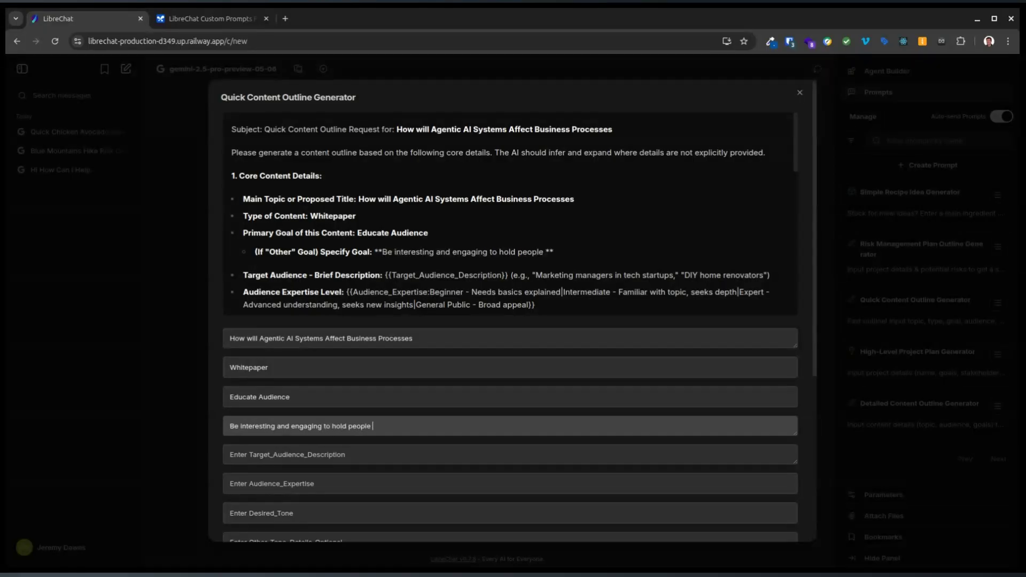
{"action": "key", "text": "BackSpace"}
Finish the goal text and describe the audience as people fairly new to AI running a business
{"action": "type", "text": "s attention"}
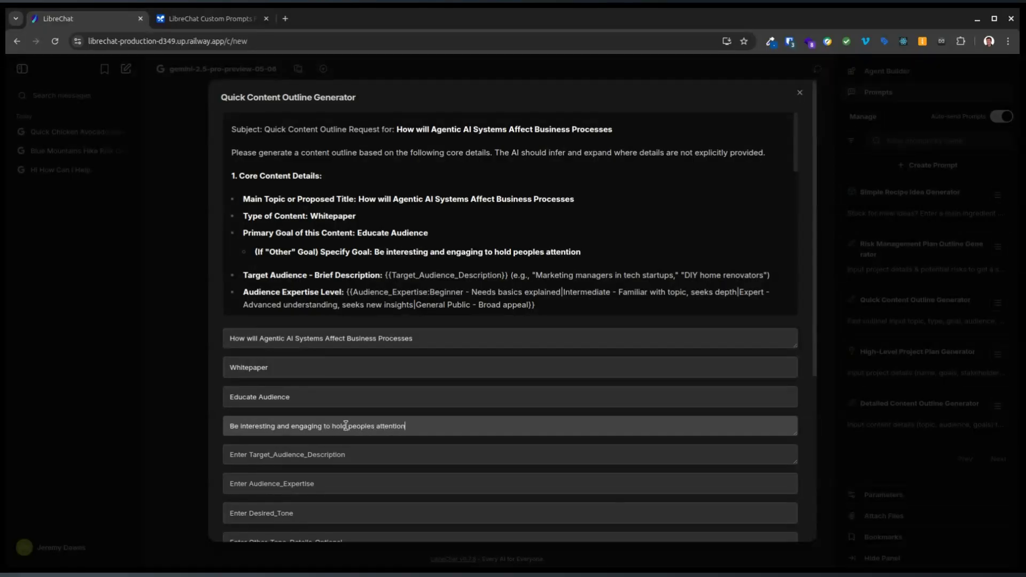
{"action": "scroll", "coordinate": [360, 434], "scroll_direction": "down", "scroll_amount": 1}
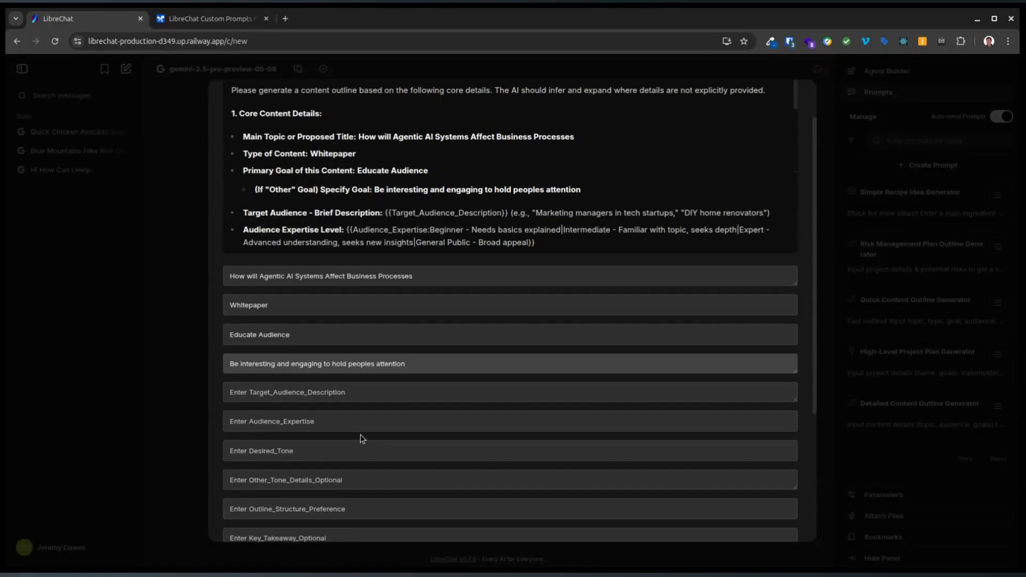
{"action": "left_click", "coordinate": [355, 392]}
{"action": "left_click", "coordinate": [344, 394]}
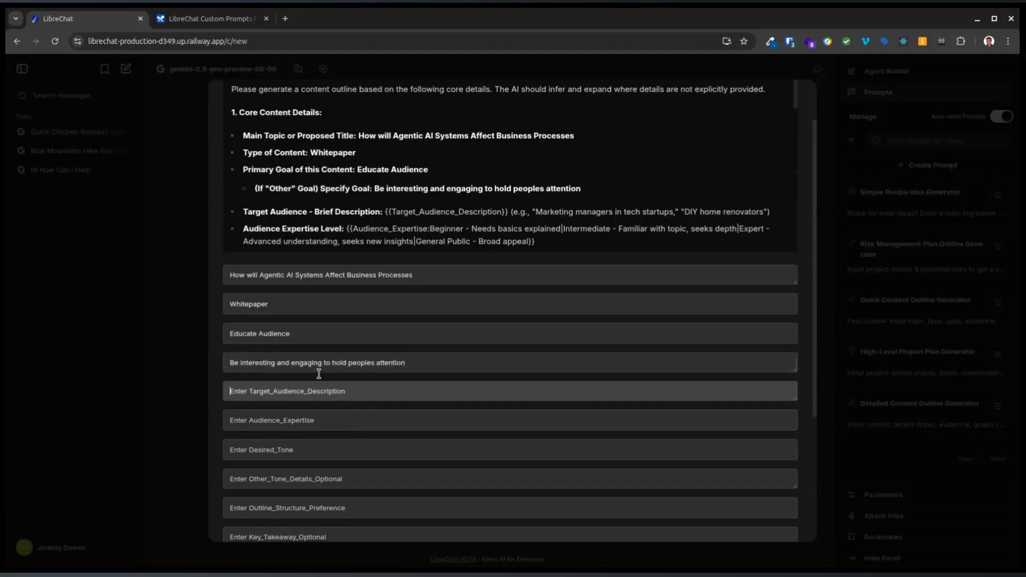
{"action": "scroll", "coordinate": [355, 390], "scroll_direction": "down", "scroll_amount": 1}
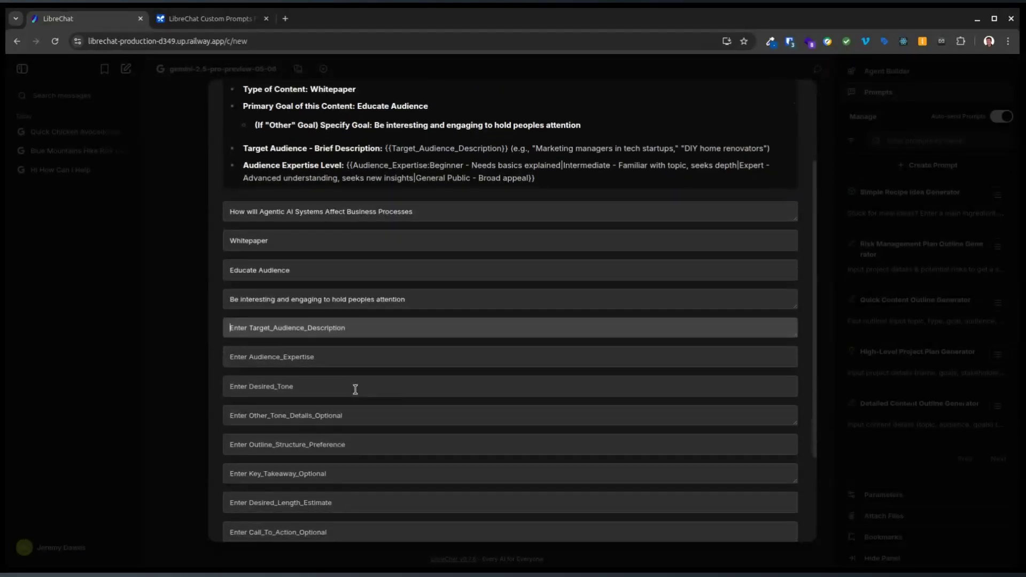
{"action": "type", "text": "Peopl"}
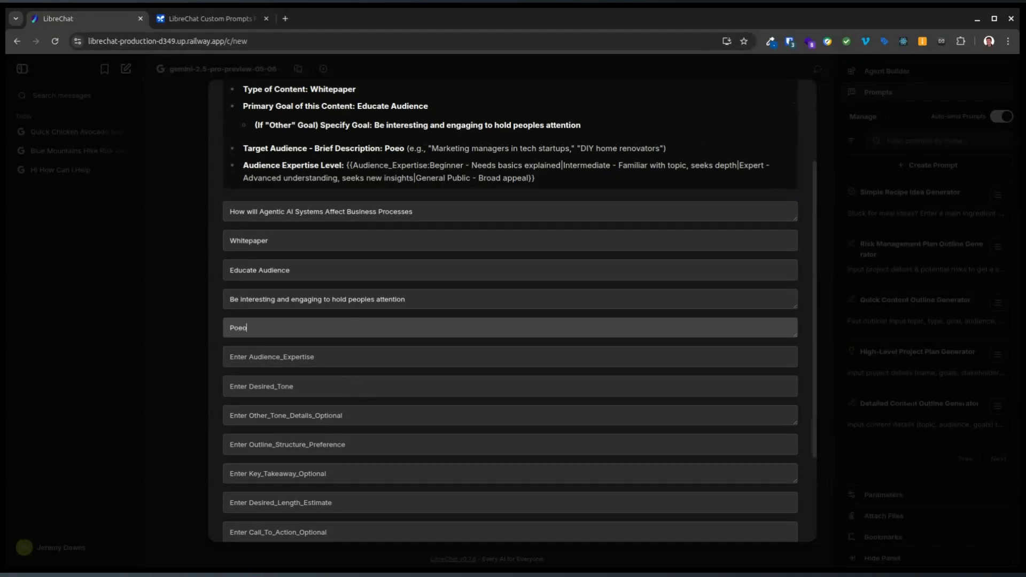
{"action": "type", "text": "e who are "}
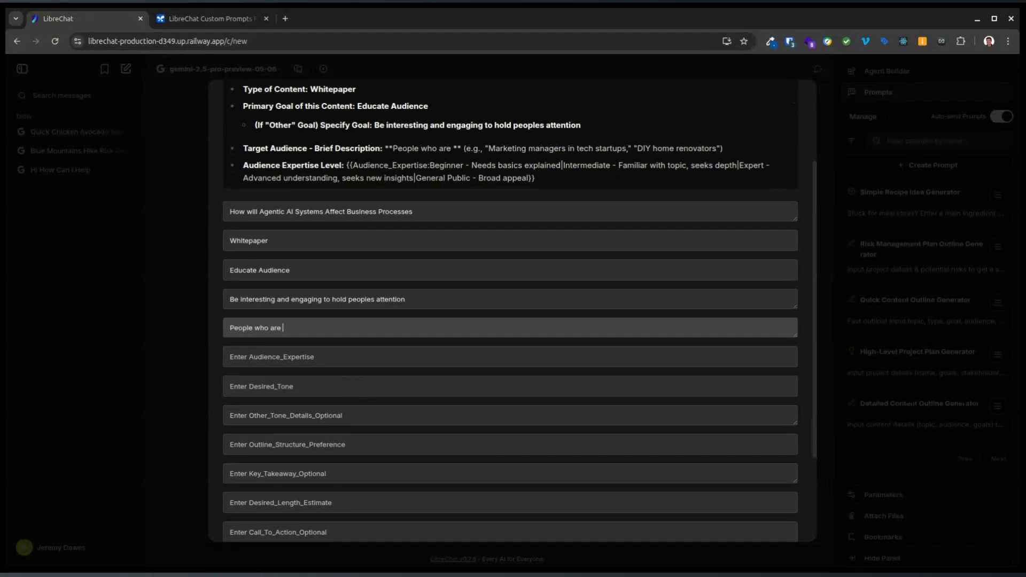
{"action": "type", "text": "fairly new to AI "}
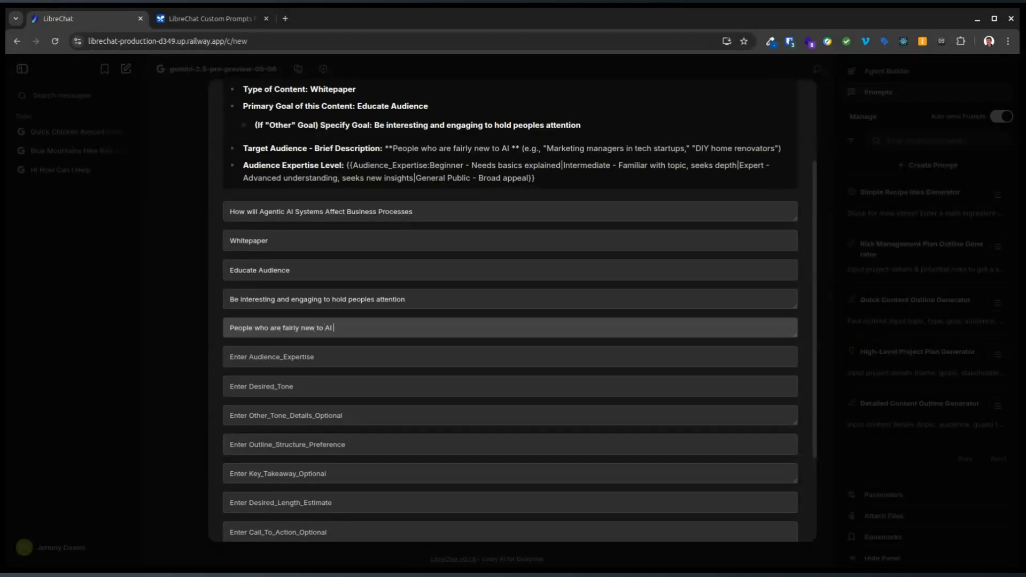
{"action": "type", "text": "but maybe are runing"}
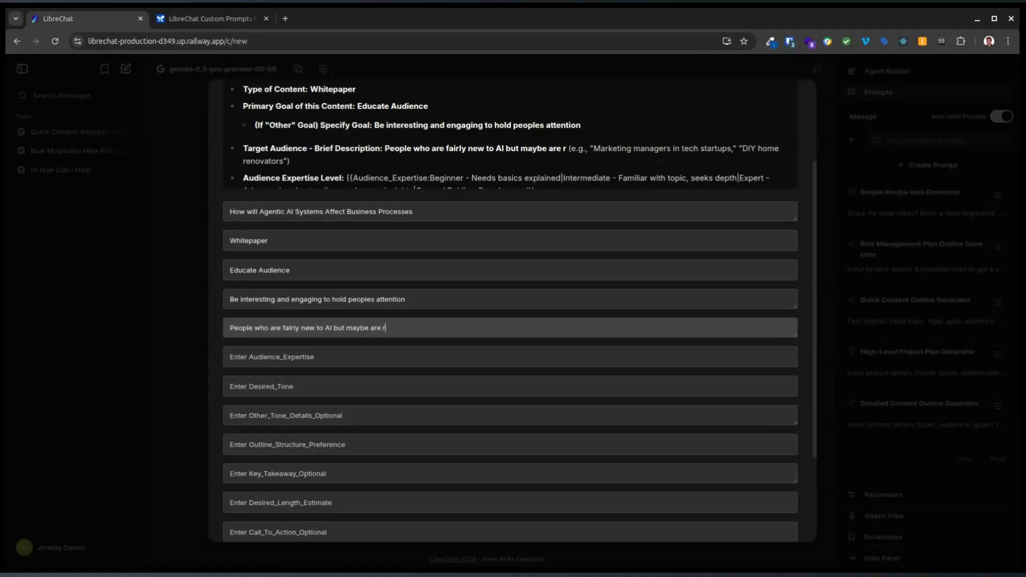
{"action": "key", "text": "BackSpace"}
{"action": "key", "text": "BackSpace"}
{"action": "key", "text": "BackSpace"}
{"action": "key", "text": "BackSpace"}
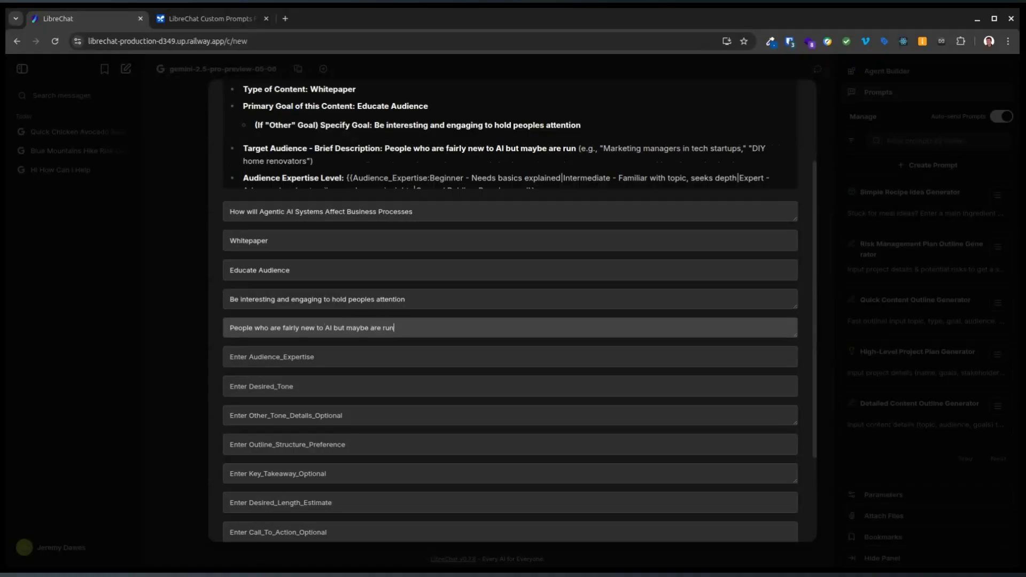
{"action": "type", "text": "ning a business"}
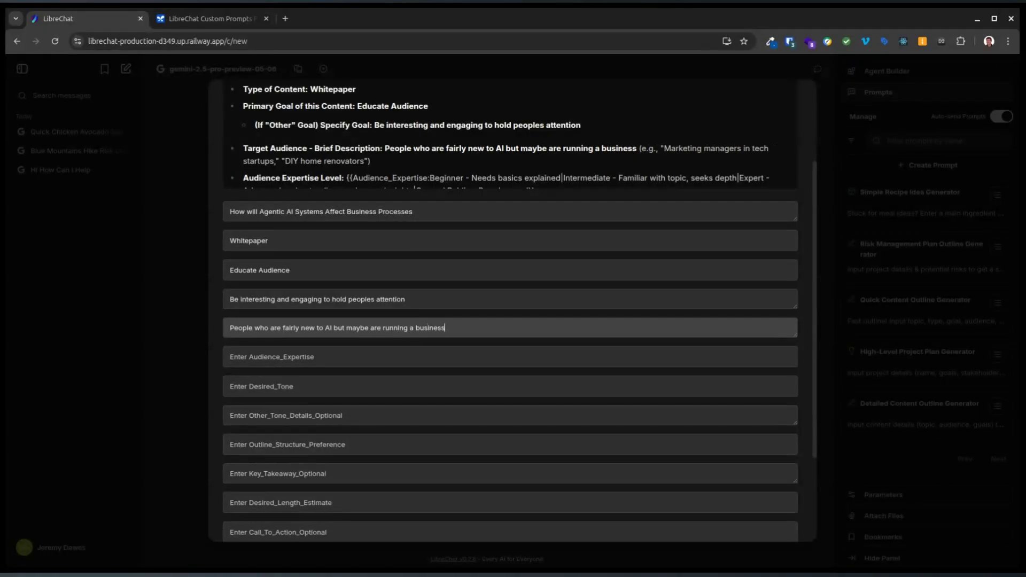
Set Beginner expertise, Informative & Neutral tone, Detailed Points under Each Sub-topic and Medium length
{"action": "left_click", "coordinate": [331, 357]}
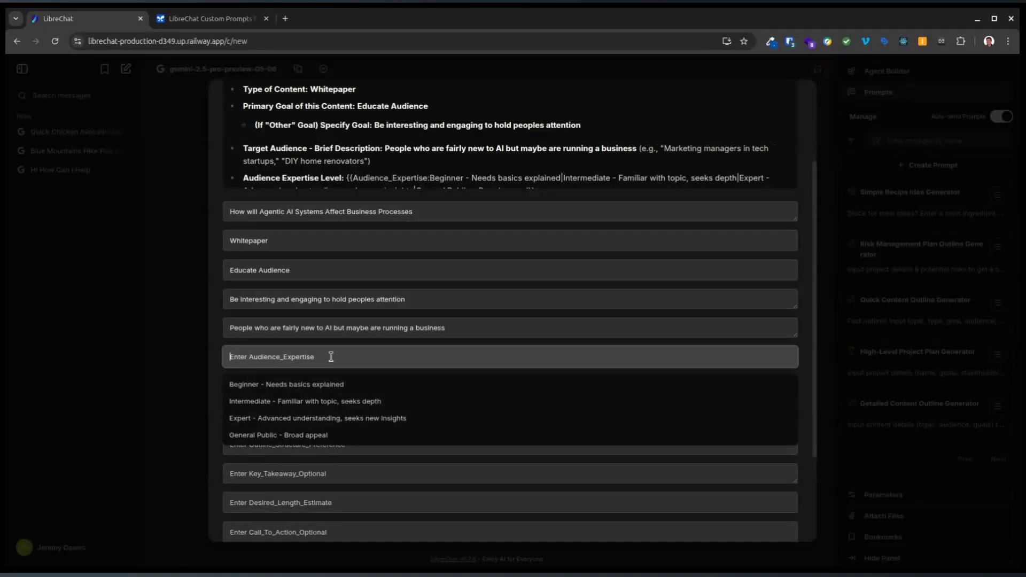
{"action": "left_click", "coordinate": [321, 384]}
{"action": "left_click", "coordinate": [309, 384]}
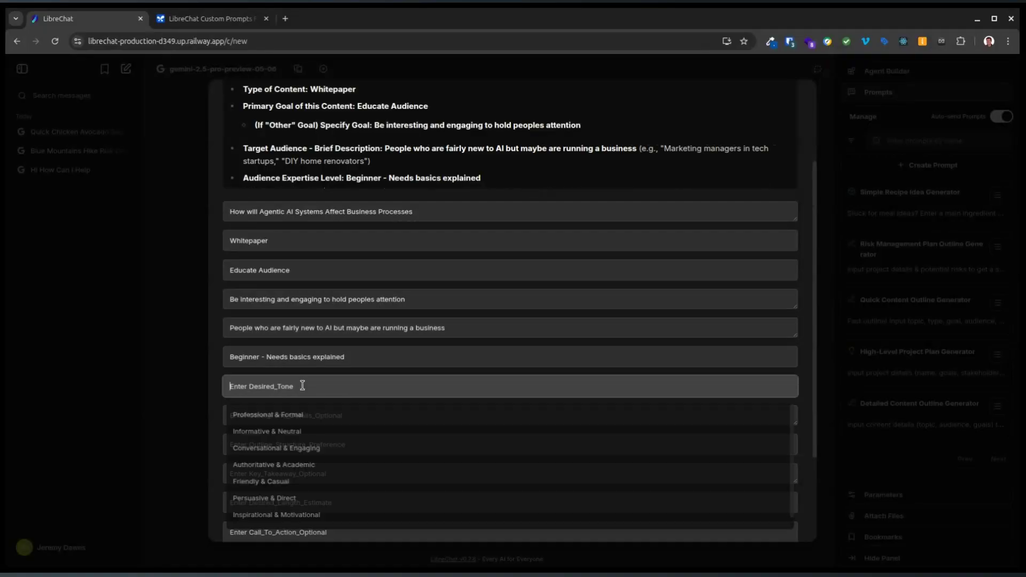
{"action": "left_click", "coordinate": [291, 430]}
{"action": "left_click", "coordinate": [338, 414]}
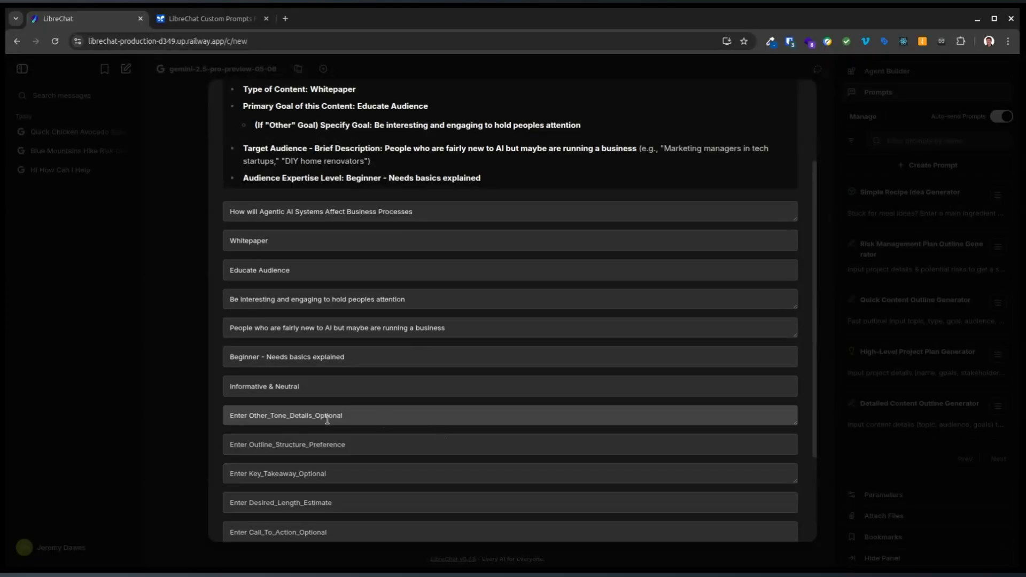
{"action": "left_click", "coordinate": [327, 445]}
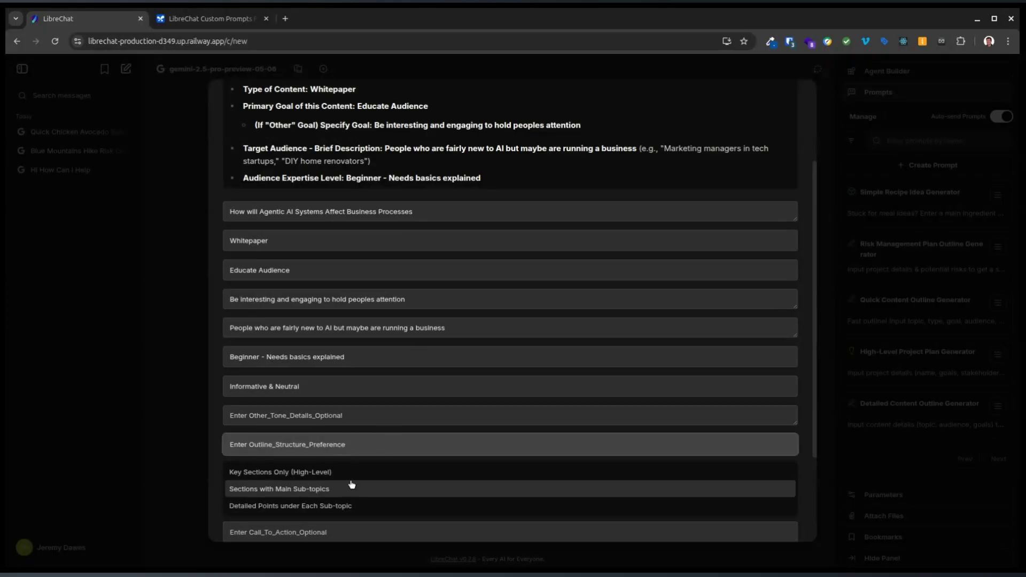
{"action": "left_click", "coordinate": [342, 506]}
{"action": "left_click", "coordinate": [284, 473]}
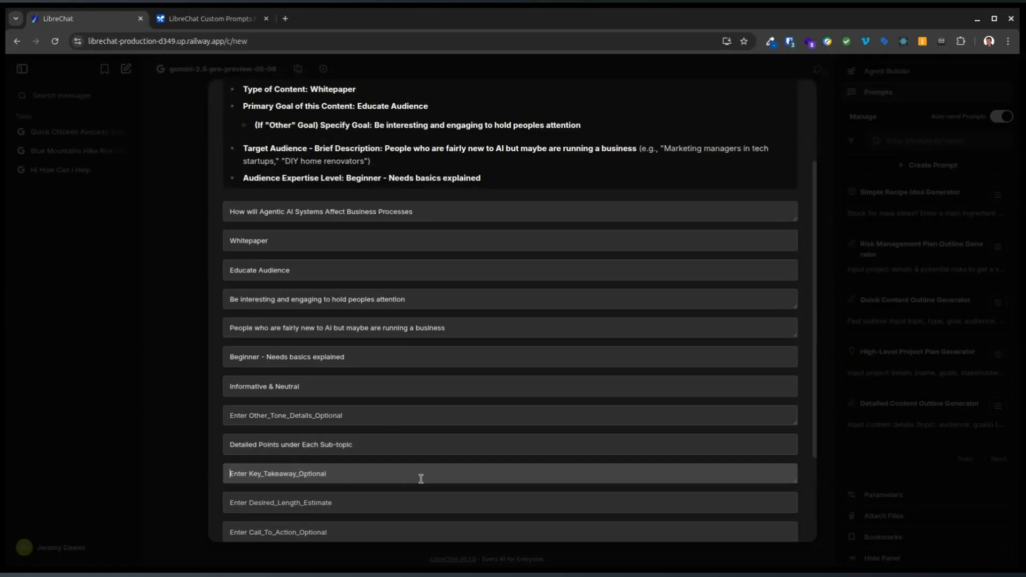
{"action": "left_click", "coordinate": [357, 509]}
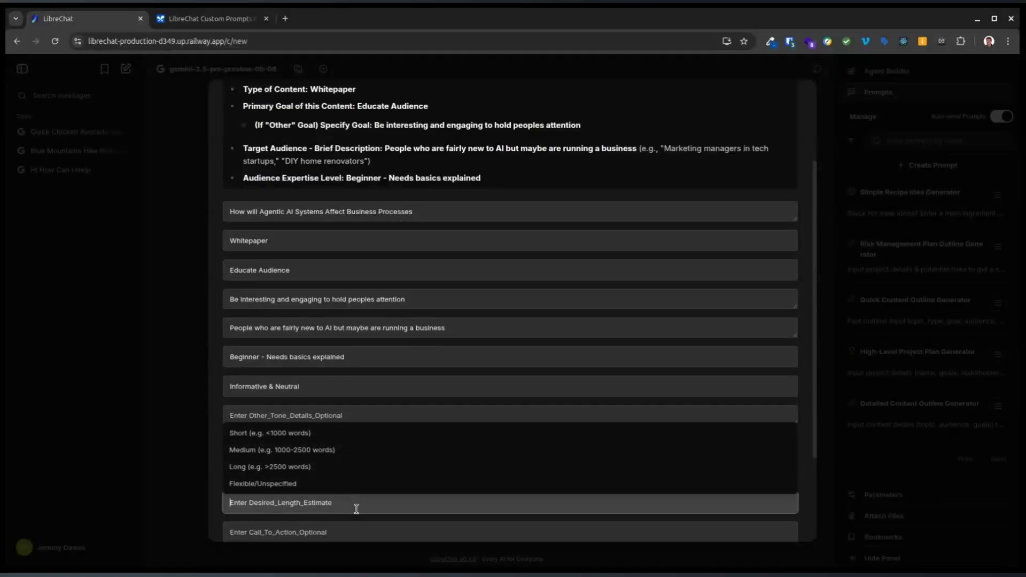
{"action": "left_click", "coordinate": [336, 450]}
{"action": "scroll", "coordinate": [348, 470], "scroll_direction": "down", "scroll_amount": 2}
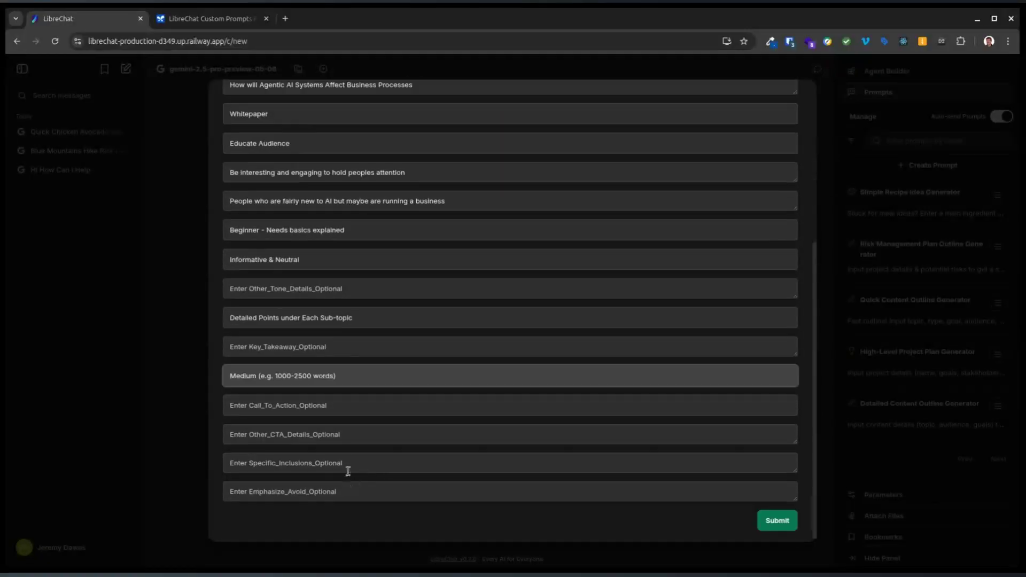
Choose Contact for Info as the outline prompt's call to action
{"action": "left_click", "coordinate": [370, 404]}
{"action": "left_click", "coordinate": [290, 332]}
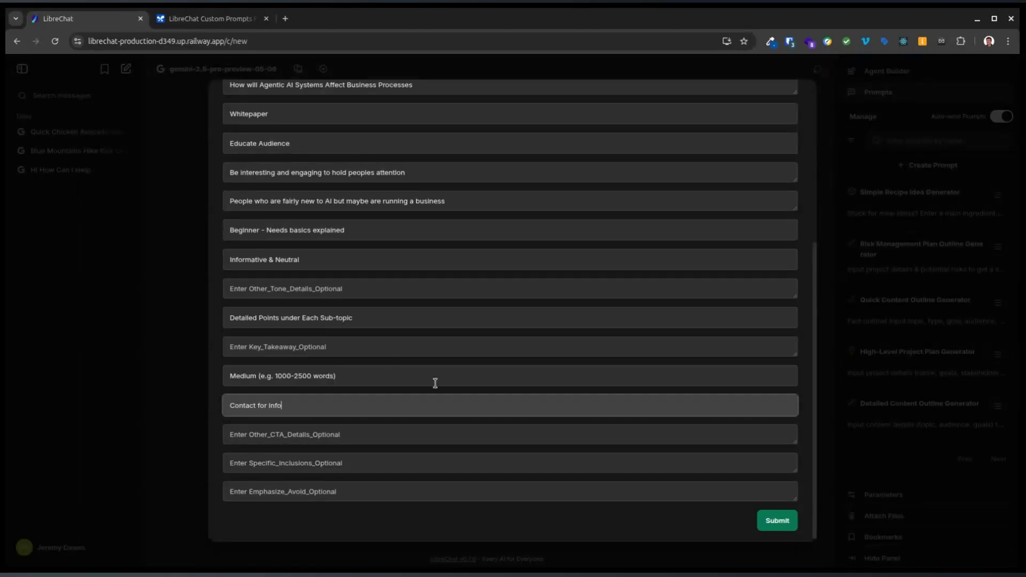
{"action": "left_click", "coordinate": [368, 438]}
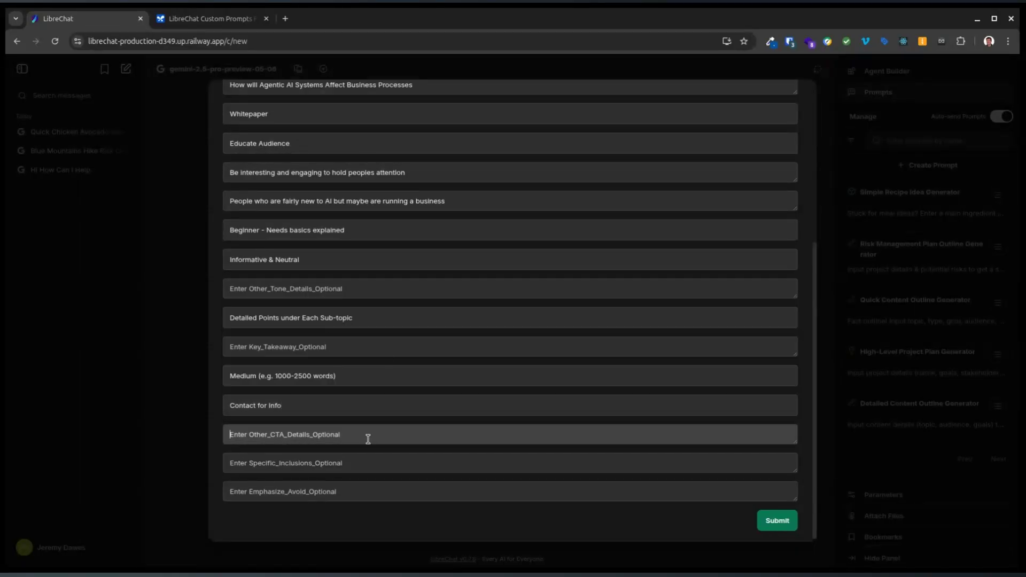
{"action": "left_click", "coordinate": [343, 466]}
{"action": "left_click", "coordinate": [347, 495]}
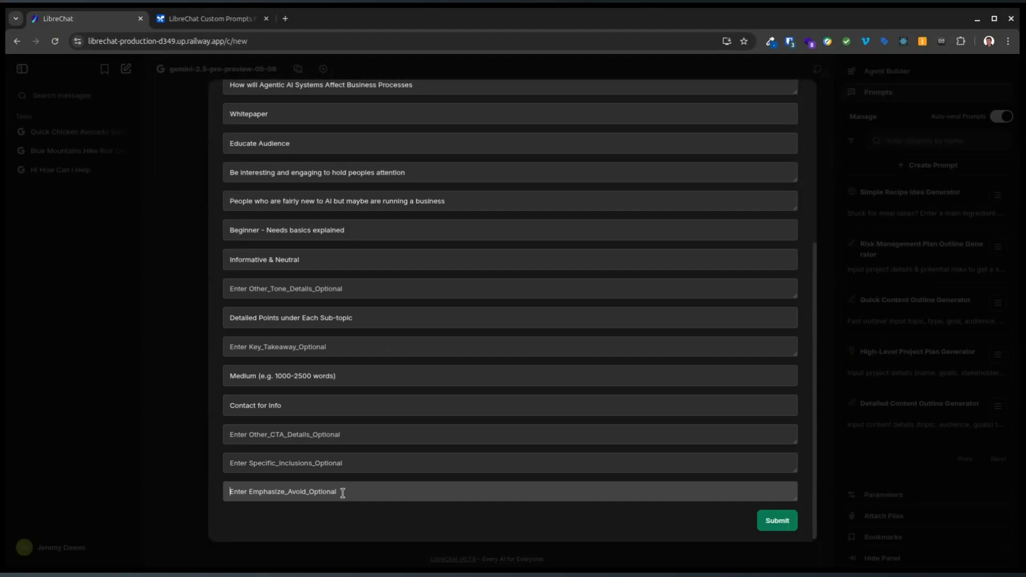
Add 'Try to include some real world ex' under Specific Inclusions, review the prompt, and submit it
{"action": "left_click", "coordinate": [350, 462]}
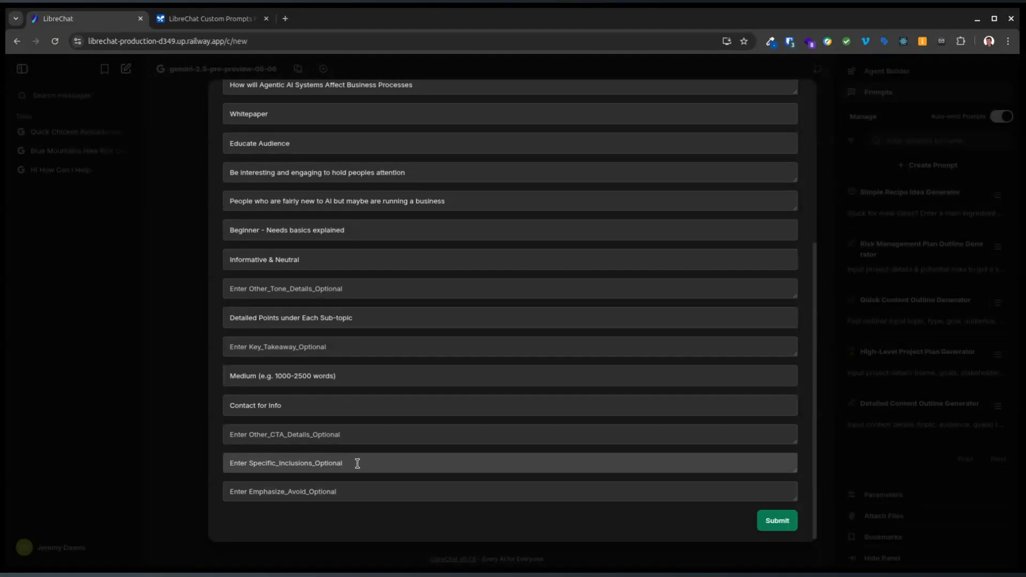
{"action": "type", "text": "Try to include some real world examples to make it easier to understand"}
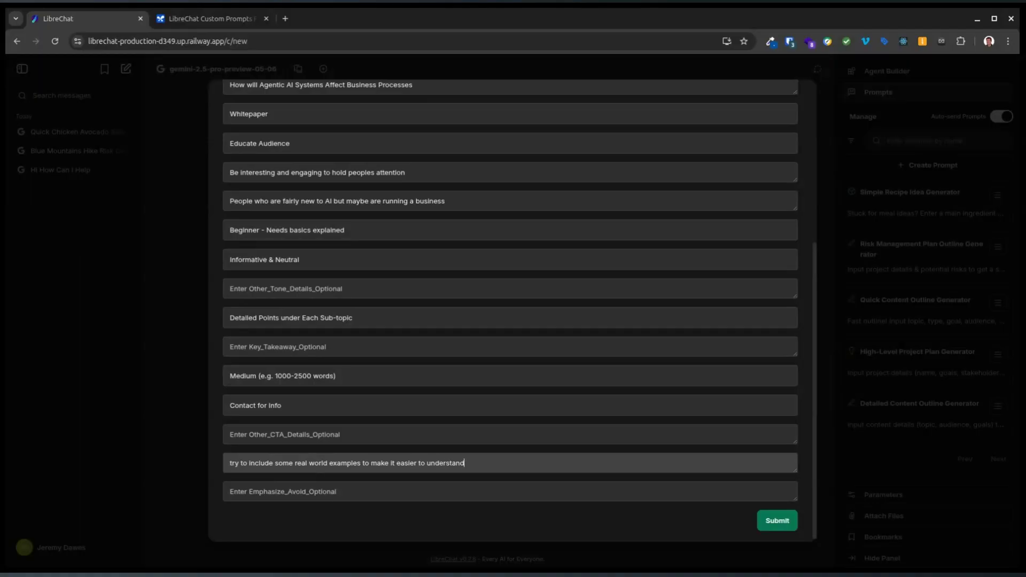
{"action": "scroll", "coordinate": [575, 353], "scroll_direction": "up", "scroll_amount": 10}
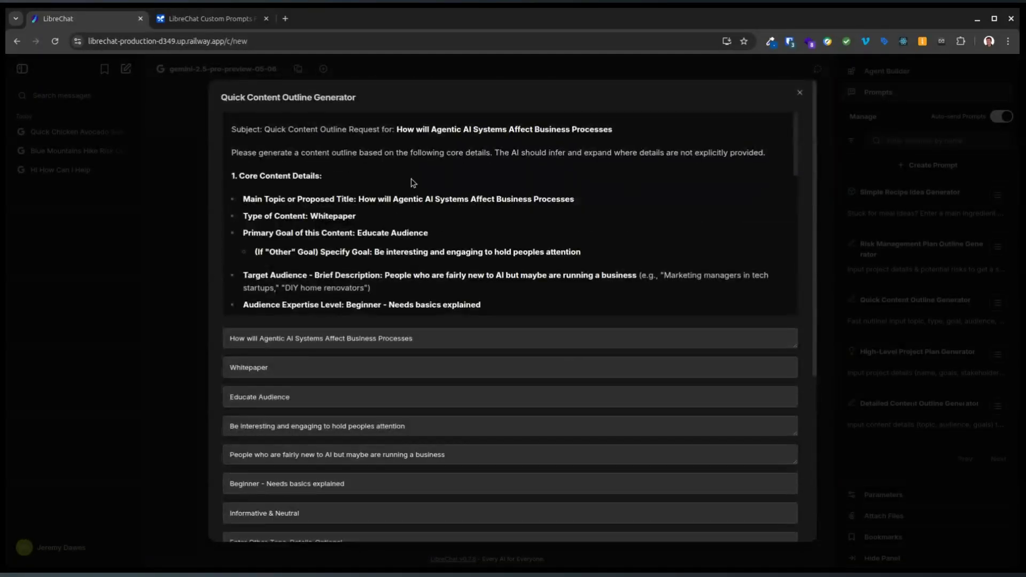
{"action": "scroll", "coordinate": [412, 182], "scroll_direction": "down", "scroll_amount": 4}
{"action": "scroll", "coordinate": [413, 181], "scroll_direction": "down", "scroll_amount": 5}
{"action": "scroll", "coordinate": [620, 373], "scroll_direction": "down", "scroll_amount": 5}
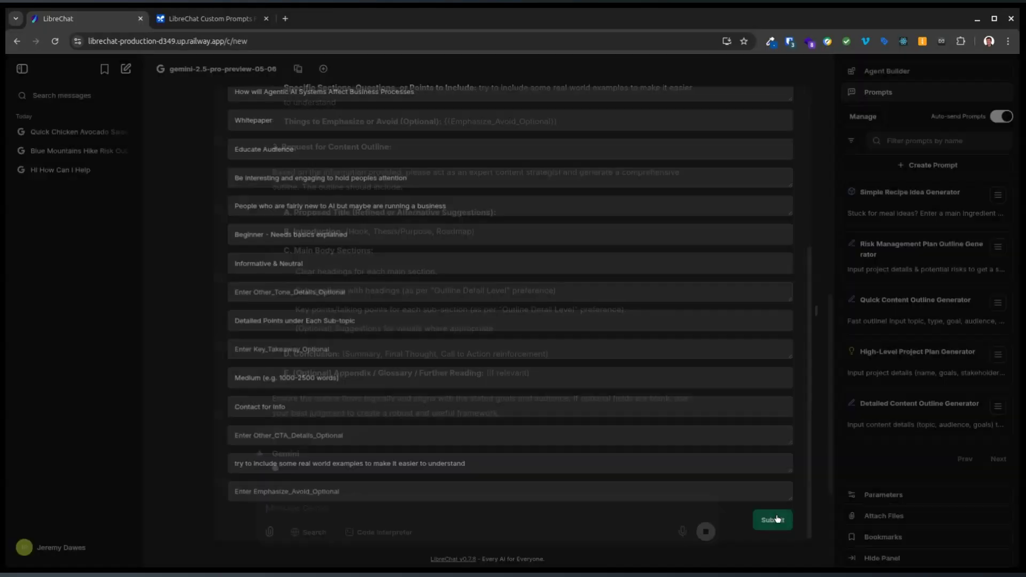
{"action": "left_click", "coordinate": [770, 527]}
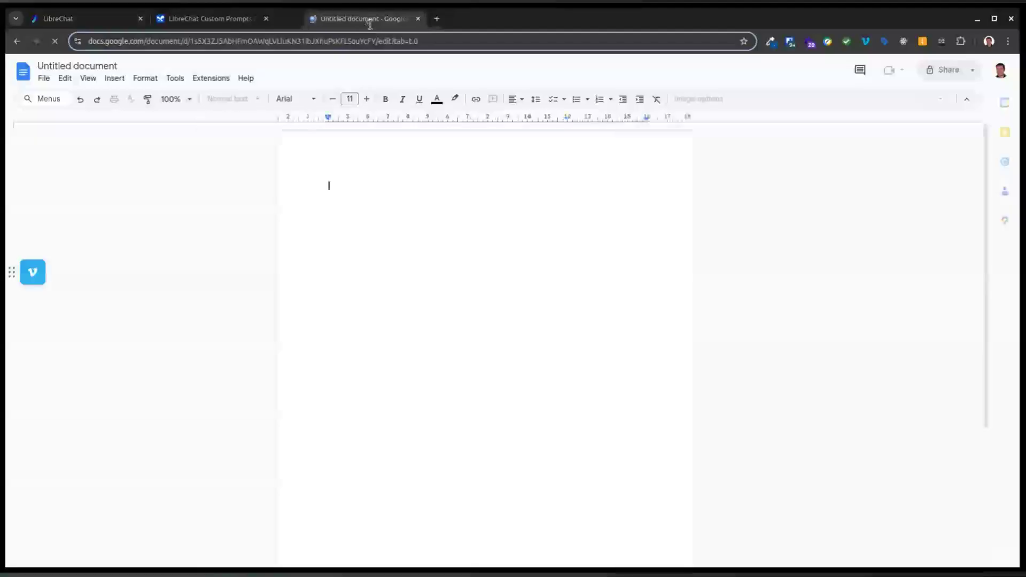
Glance at the Demo Prompt notes in AI Studio, then view the completed outline in LibreChat
{"action": "left_click", "coordinate": [197, 17]}
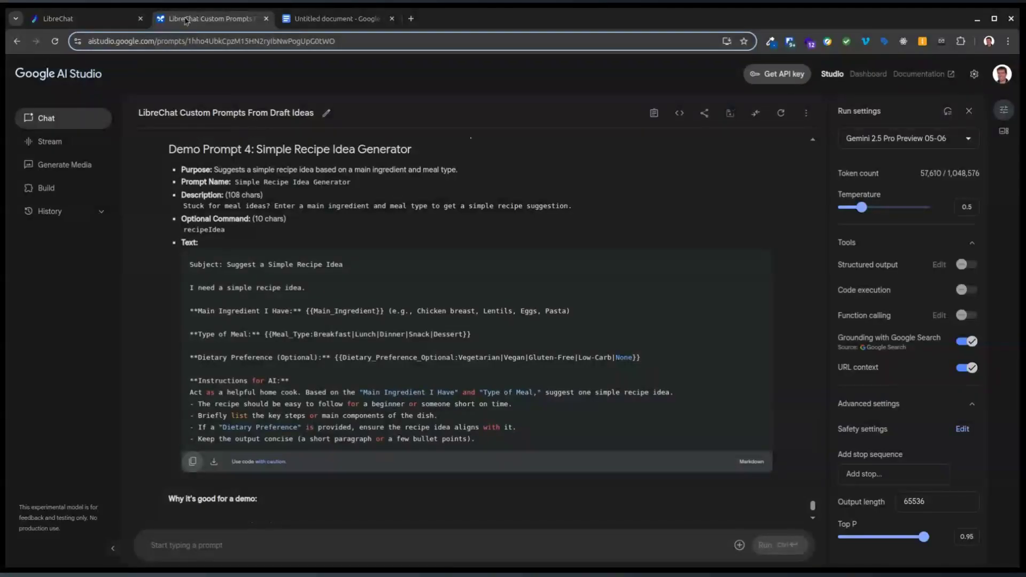
{"action": "left_click", "coordinate": [108, 22]}
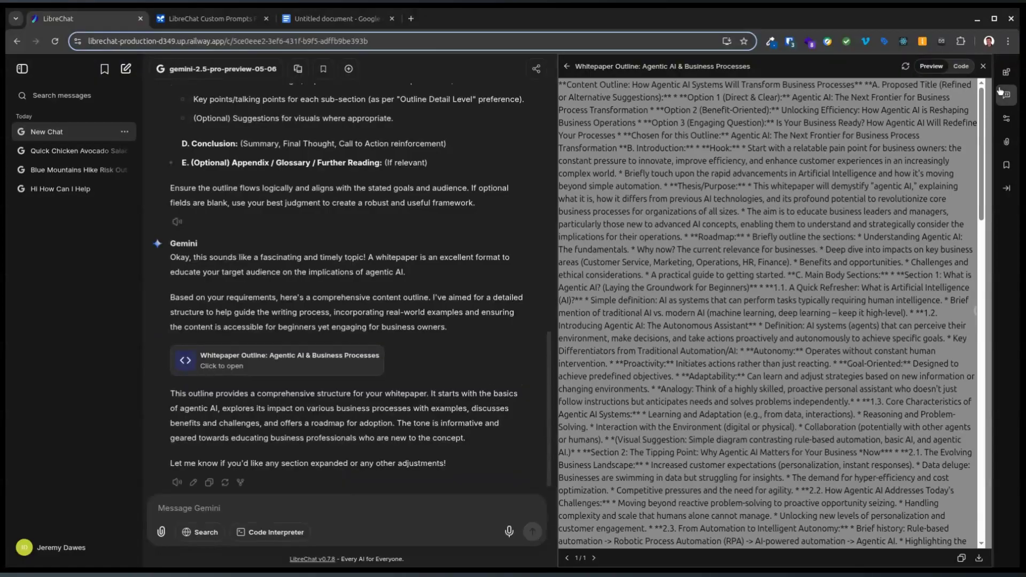
Copy all of the outline's raw Markdown from the artifact's Code view into the Google Doc tab
{"action": "left_click", "coordinate": [961, 67]}
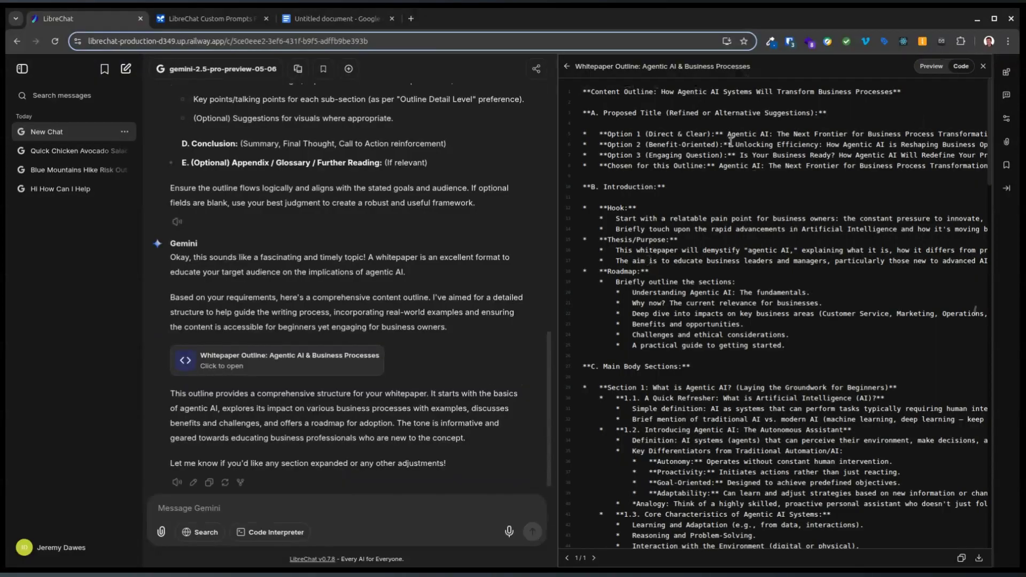
{"action": "left_click", "coordinate": [580, 94]}
{"action": "key", "text": "ctrl+a"}
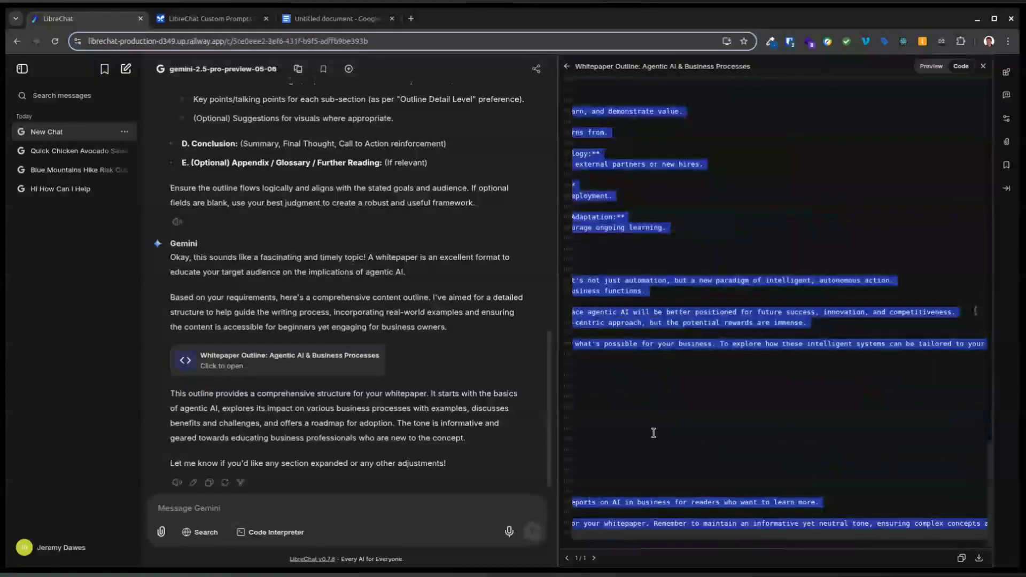
{"action": "left_click", "coordinate": [653, 423]}
{"action": "left_click", "coordinate": [657, 417]}
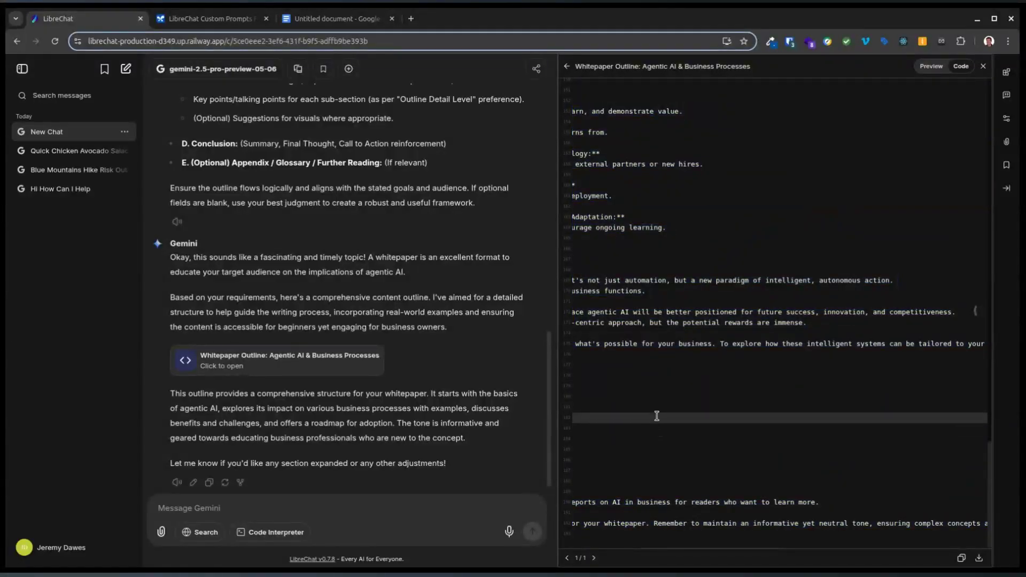
{"action": "left_click", "coordinate": [649, 473]}
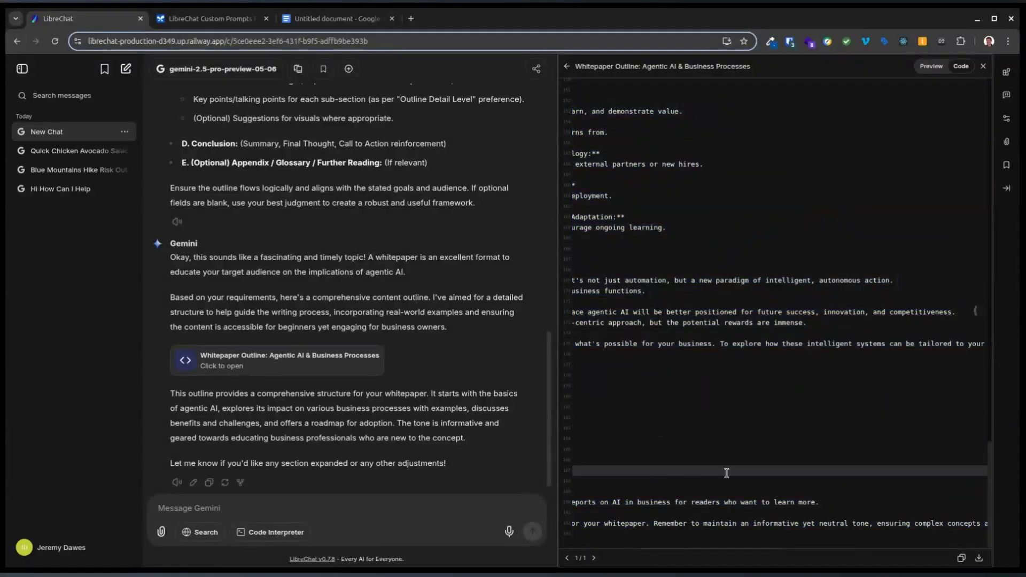
{"action": "key", "text": "ctrl+a"}
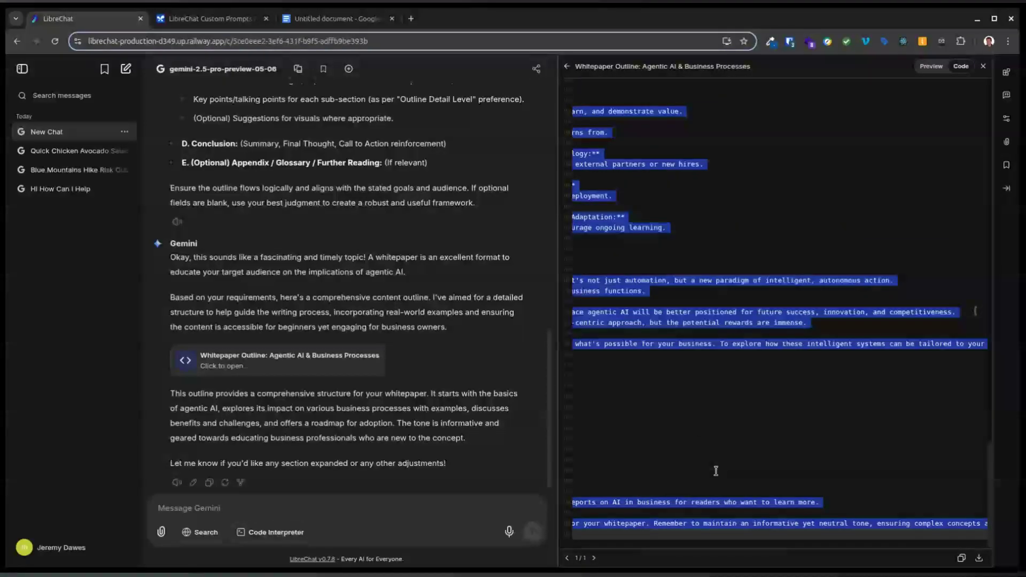
{"action": "left_click", "coordinate": [336, 19]}
Paste the outline into the blank document, converted from Markdown into formatted headings and bullets
{"action": "right_click", "coordinate": [329, 187]}
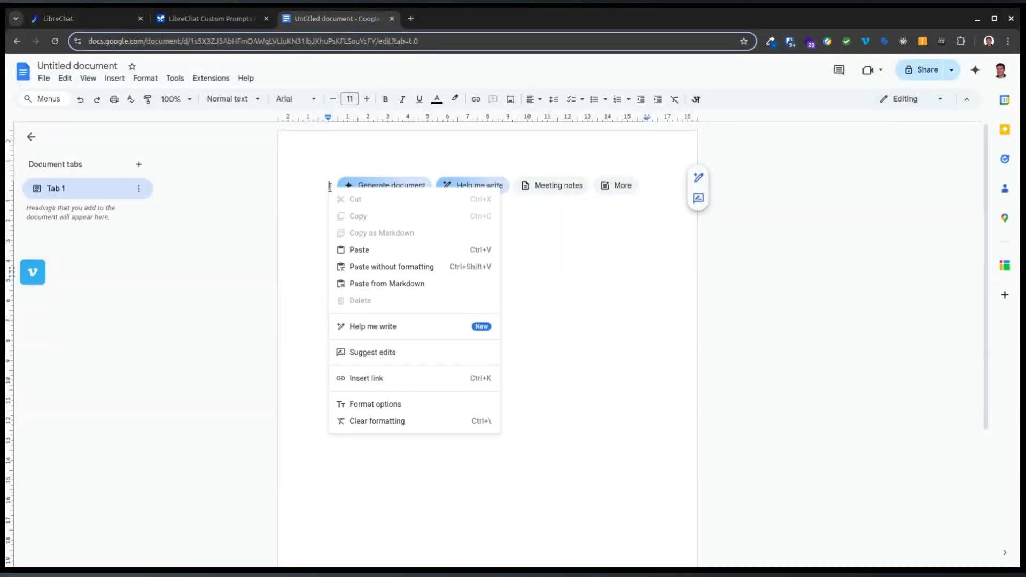
{"action": "left_click", "coordinate": [359, 283]}
{"action": "scroll", "coordinate": [506, 372], "scroll_direction": "up", "scroll_amount": 20}
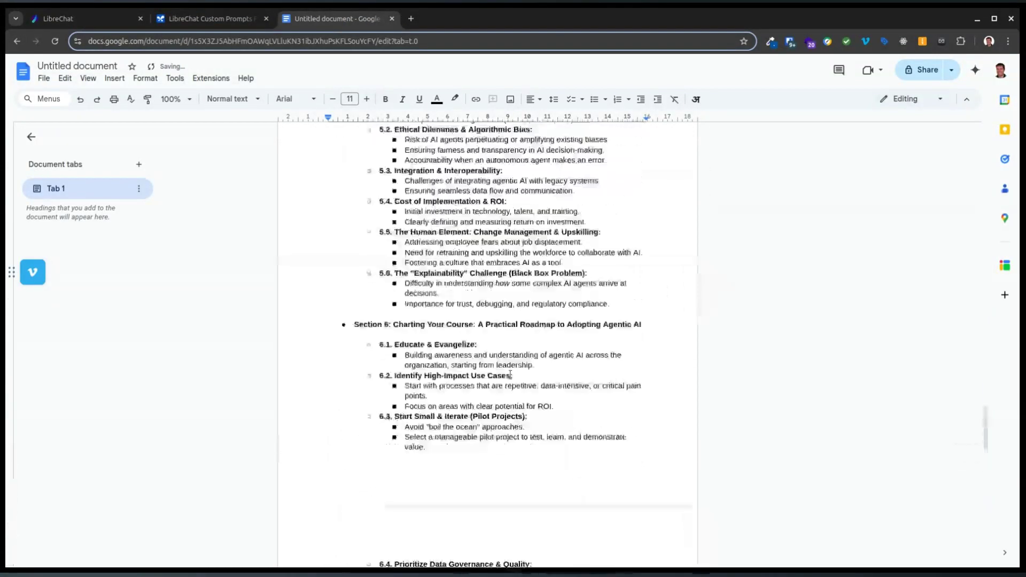
{"action": "scroll", "coordinate": [511, 390], "scroll_direction": "up", "scroll_amount": 20}
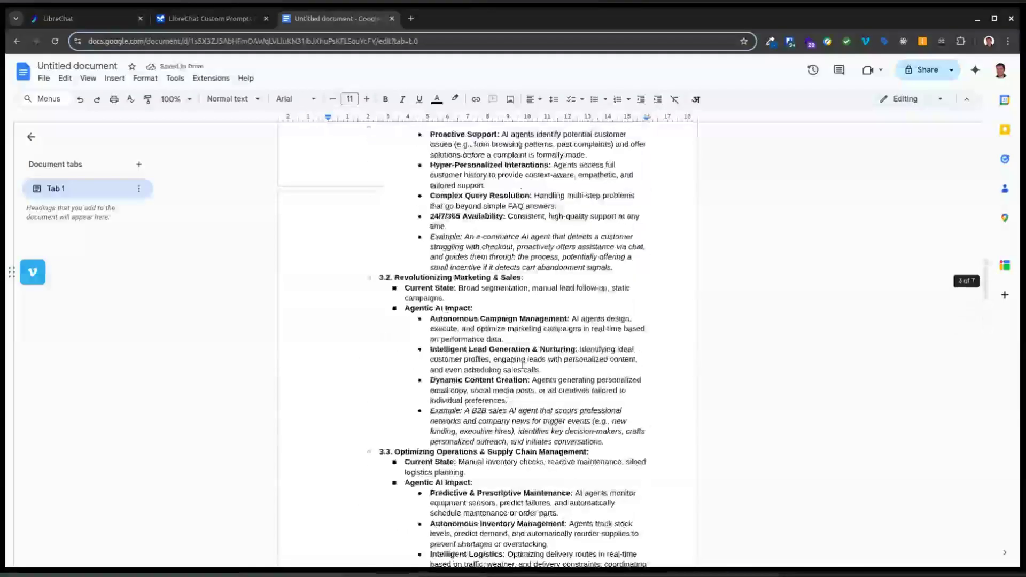
{"action": "scroll", "coordinate": [511, 384], "scroll_direction": "up", "scroll_amount": 2}
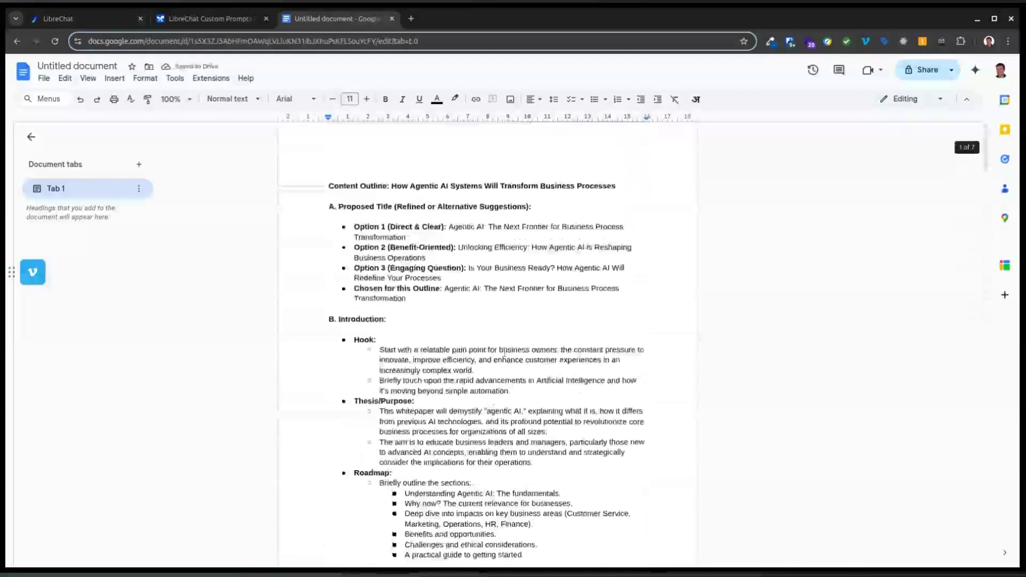
Select the Option 3 title 'Is Your Business Ready? How Agentic AI Will Redefine Your Processes'
{"action": "left_click_drag", "start_coordinate": [328, 186], "coordinate": [376, 339]}
{"action": "scroll", "coordinate": [585, 364], "scroll_direction": "down", "scroll_amount": 5}
{"action": "scroll", "coordinate": [585, 363], "scroll_direction": "down", "scroll_amount": 17}
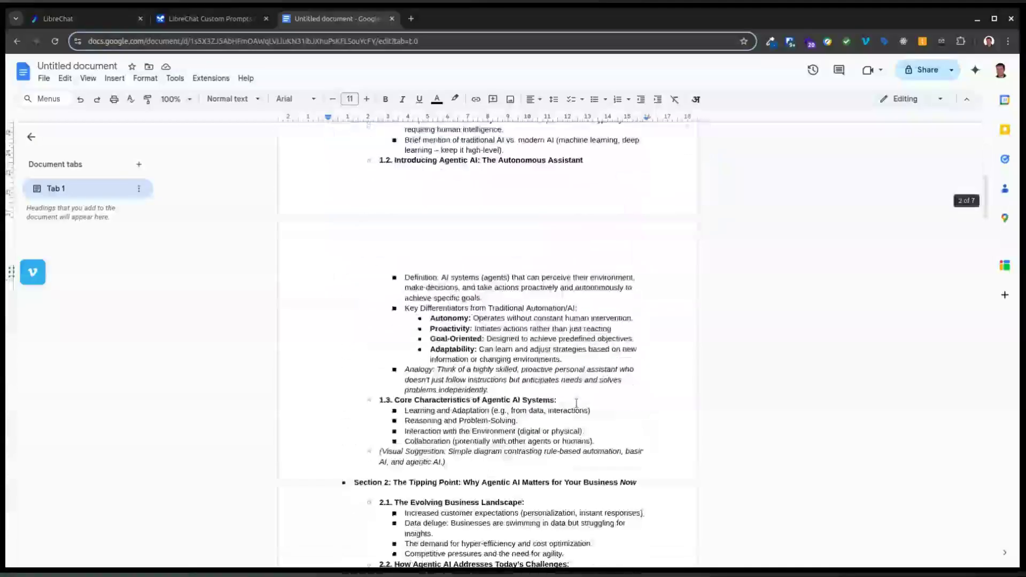
{"action": "scroll", "coordinate": [572, 416], "scroll_direction": "down", "scroll_amount": 6}
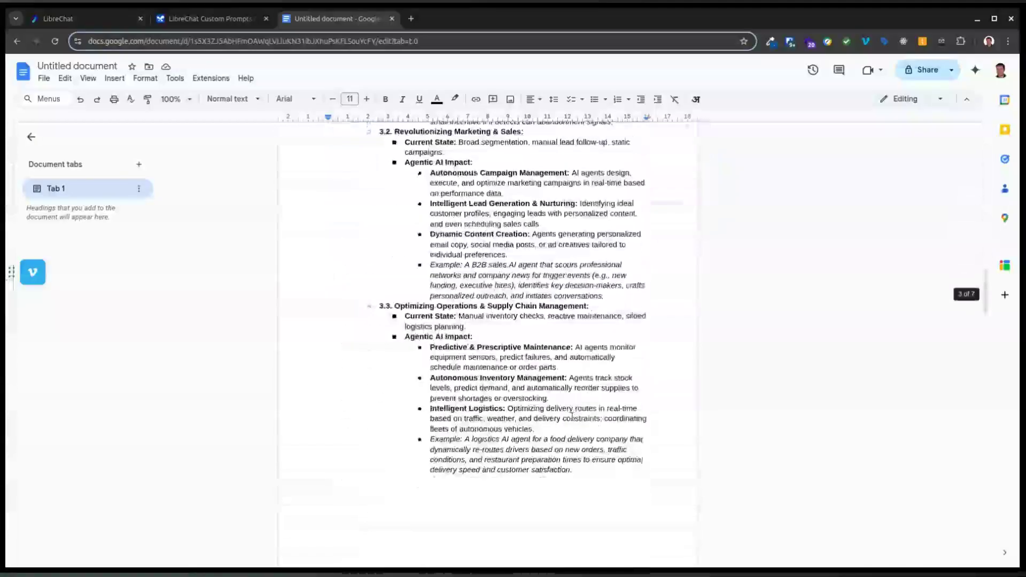
{"action": "scroll", "coordinate": [570, 420], "scroll_direction": "up", "scroll_amount": 12}
{"action": "scroll", "coordinate": [571, 420], "scroll_direction": "up", "scroll_amount": 15}
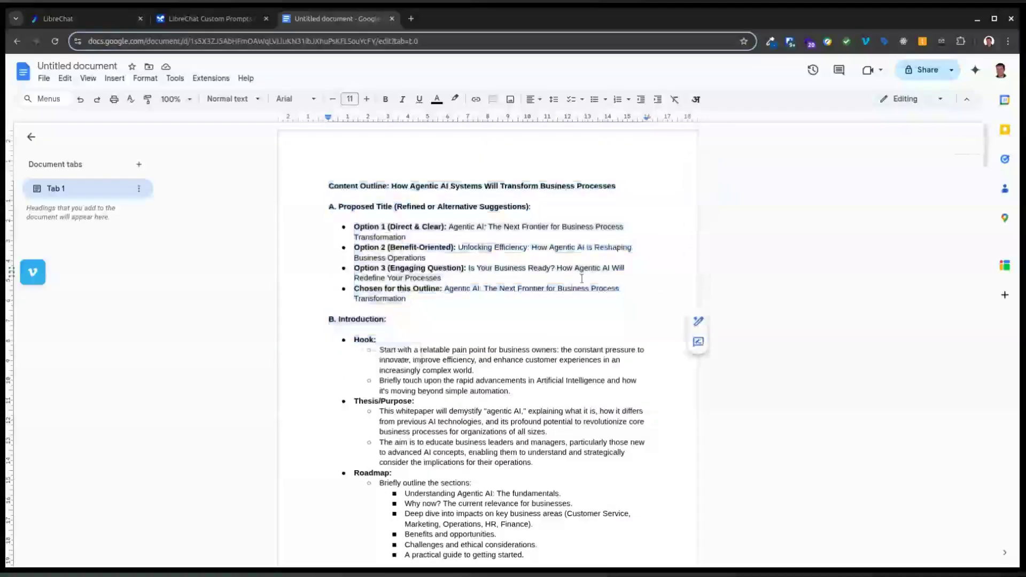
{"action": "left_click_drag", "start_coordinate": [479, 278], "coordinate": [469, 268]}
{"action": "key", "text": "ctrl+c"}
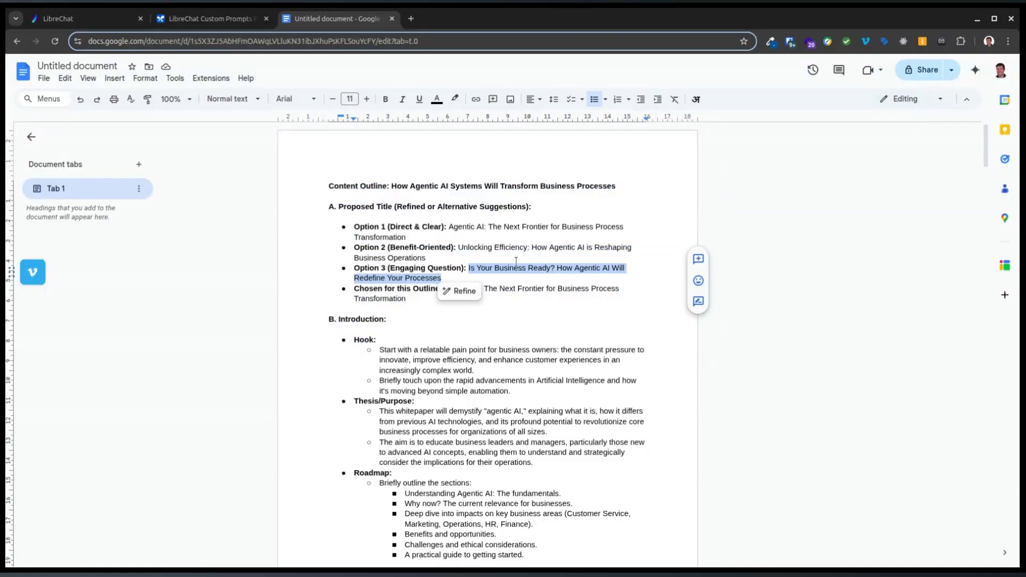
Start a Gemini message 'ok lets write the article, uses Is' followed by the pasted title
{"action": "left_click", "coordinate": [185, 17]}
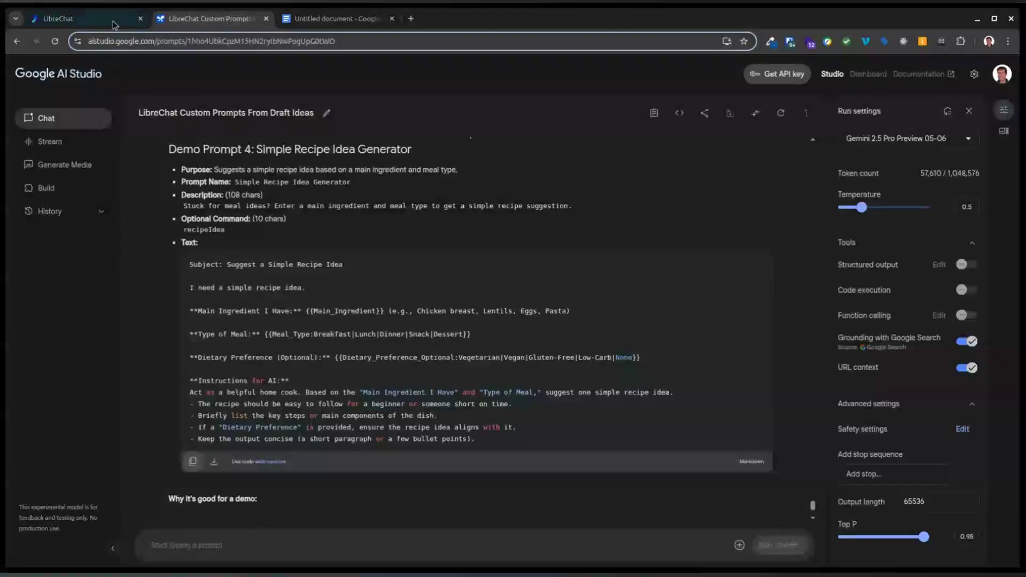
{"action": "left_click", "coordinate": [113, 21]}
{"action": "scroll", "coordinate": [342, 374], "scroll_direction": "down", "scroll_amount": 1}
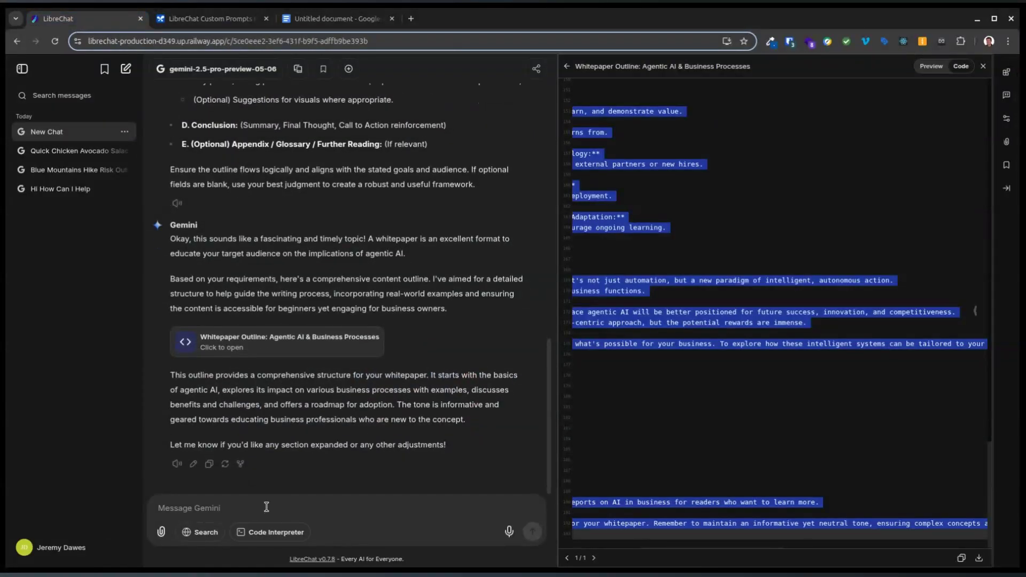
{"action": "left_click", "coordinate": [262, 507]}
{"action": "type", "text": "ok lets"}
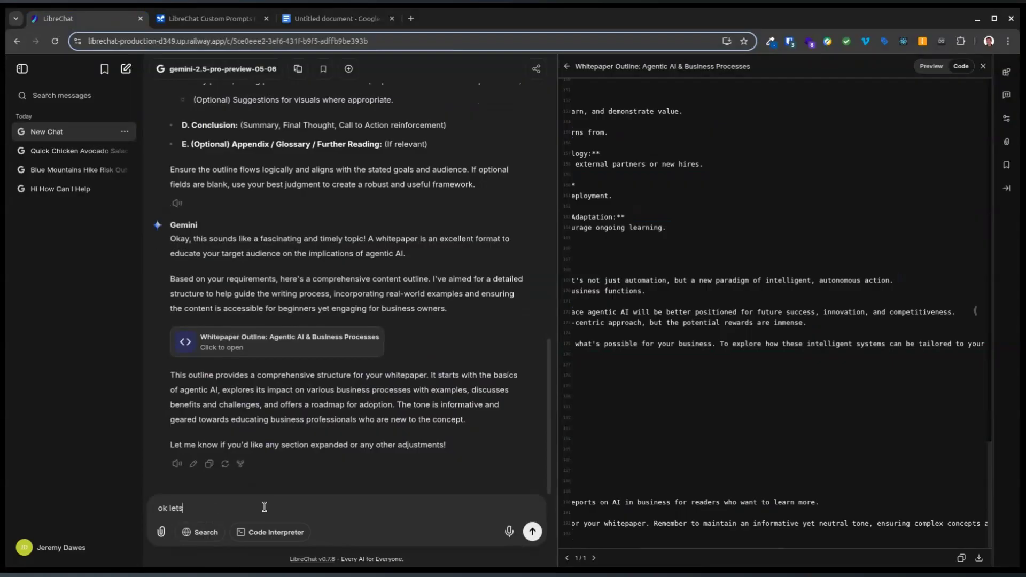
{"action": "type", "text": " write the article, uses  Is"}
{"action": "key", "text": "ctrl+v"}
{"action": "key", "text": "shift+Return"}
{"action": "key", "text": "shift+Return"}
Finish the message with 'as the title' and send the article request
{"action": "type", "text": "a"}
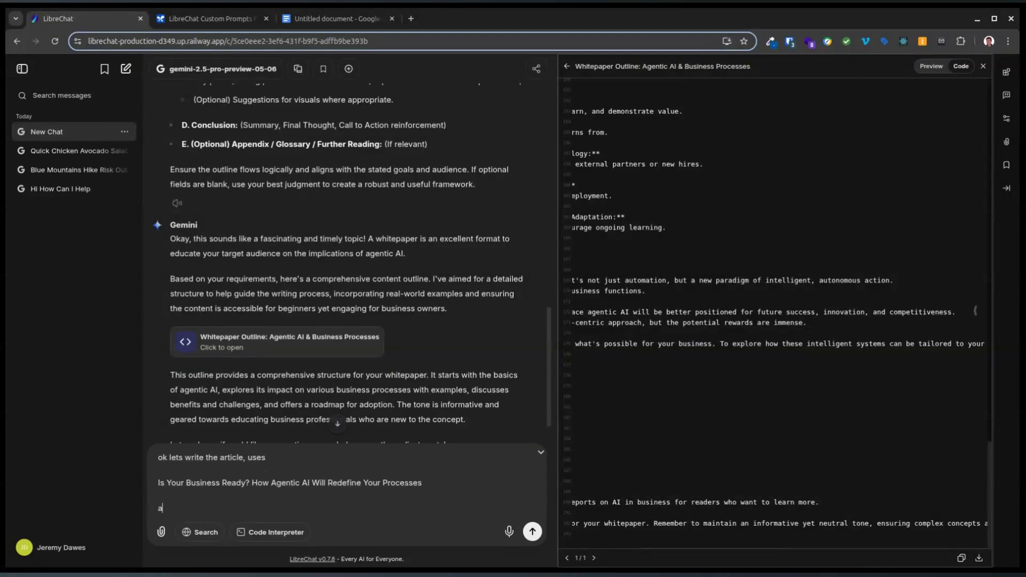
{"action": "type", "text": "s"}
{"action": "left_click", "coordinate": [706, 329]}
{"action": "key", "text": "ctrl+a"}
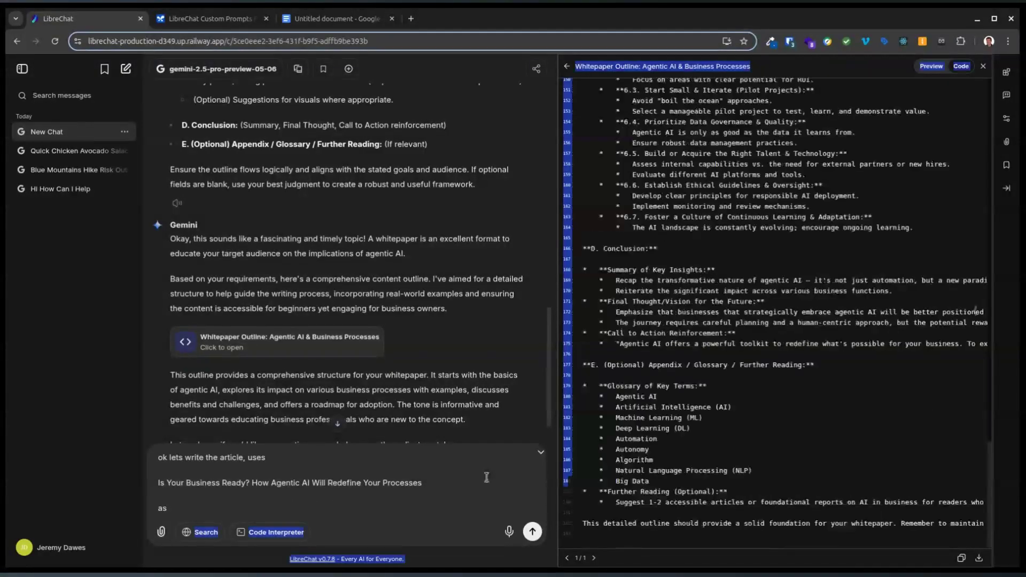
{"action": "scroll", "coordinate": [706, 329], "scroll_direction": "up", "scroll_amount": 20}
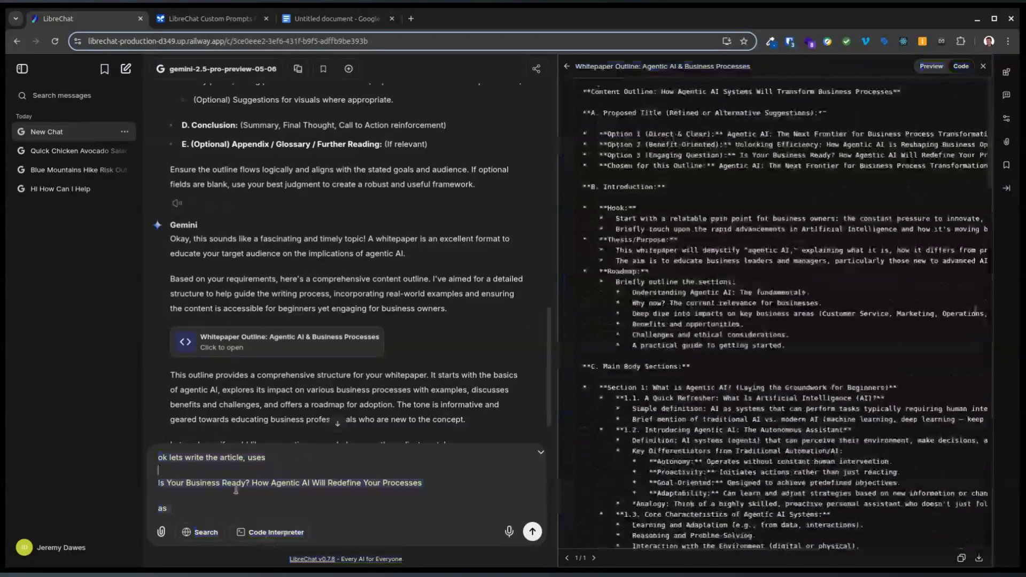
{"action": "left_click", "coordinate": [184, 510]}
{"action": "type", "text": "the title"}
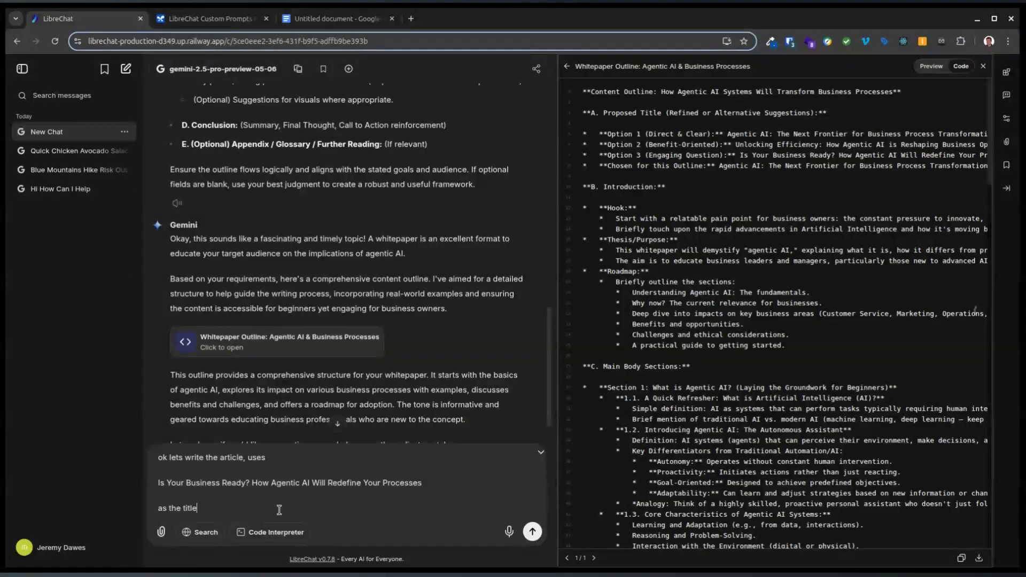
{"action": "left_click", "coordinate": [532, 531]}
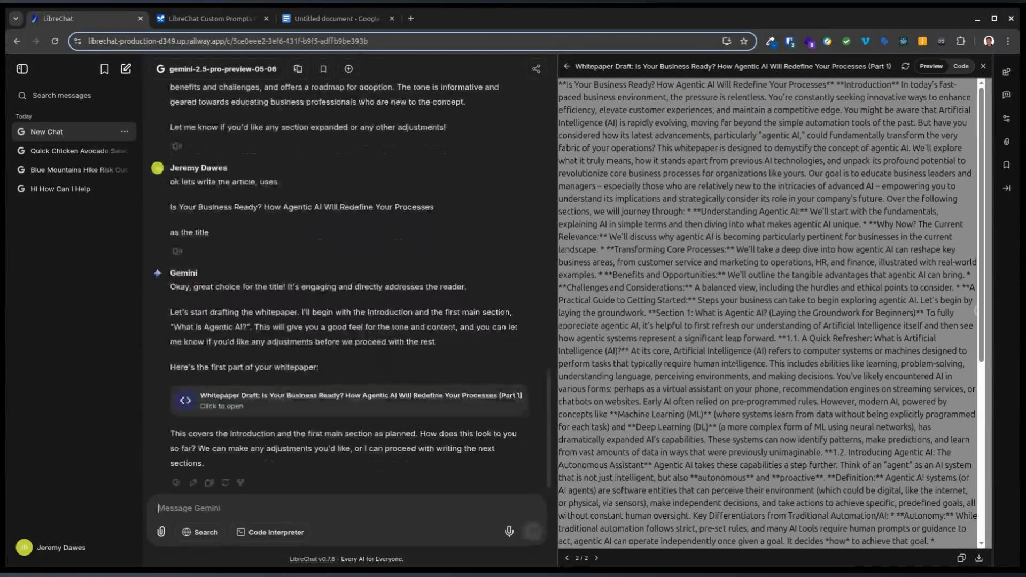
Copy the Part 1 draft, download and open it as index.html, then return to the Google Doc
{"action": "left_click", "coordinate": [961, 558]}
{"action": "left_click", "coordinate": [972, 561]}
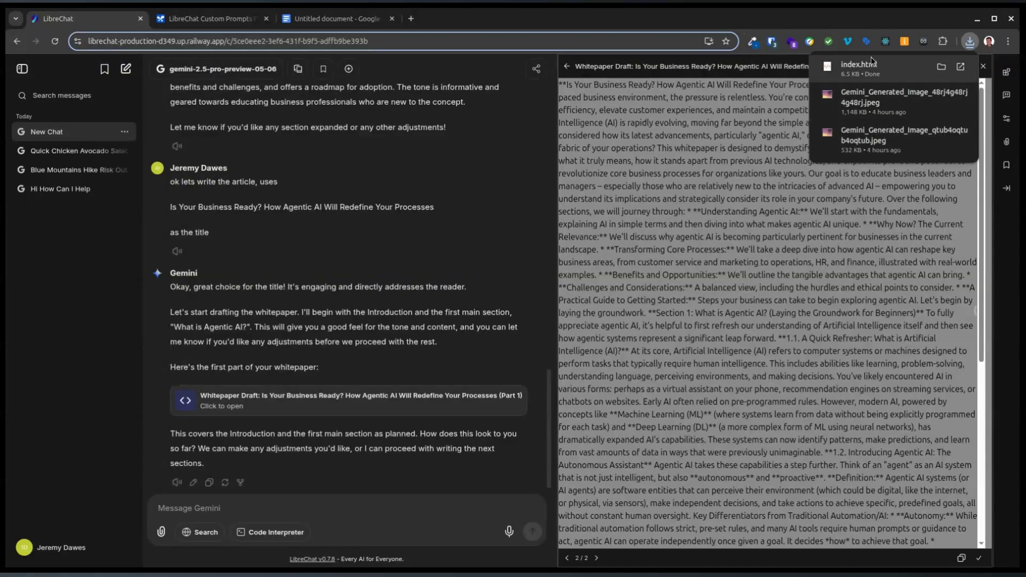
{"action": "left_click", "coordinate": [860, 68]}
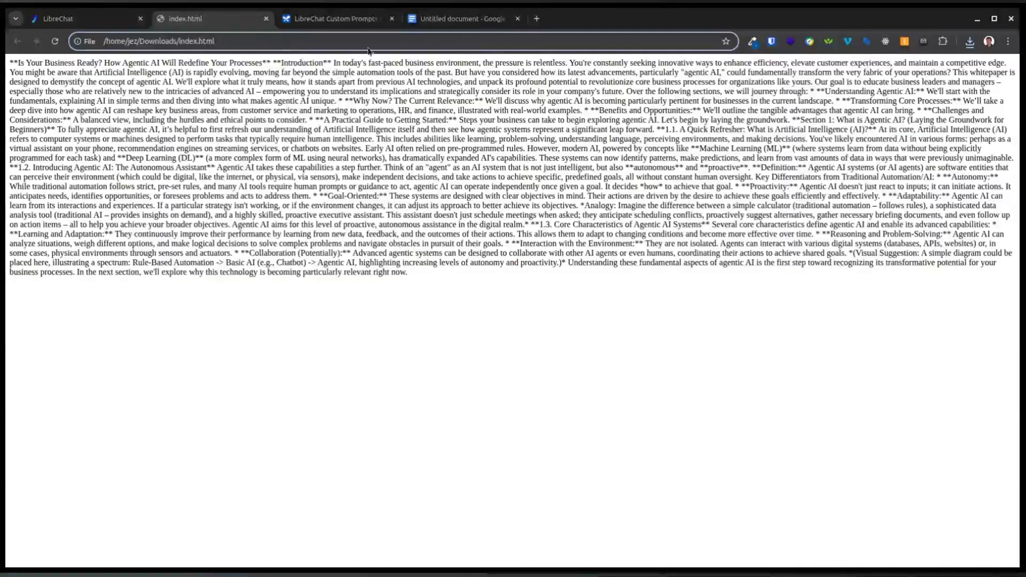
{"action": "left_click", "coordinate": [80, 18]}
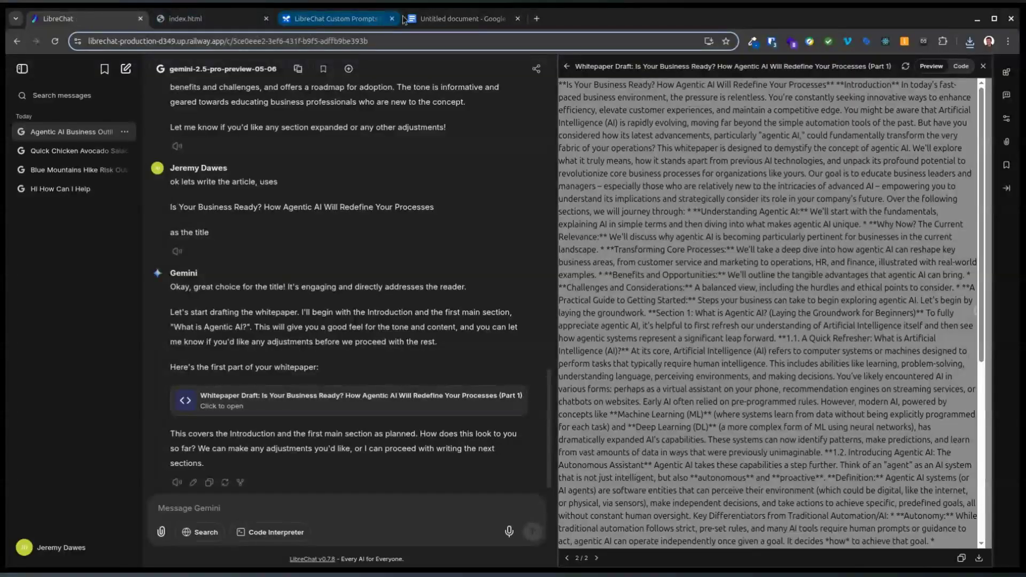
{"action": "left_click", "coordinate": [430, 18]}
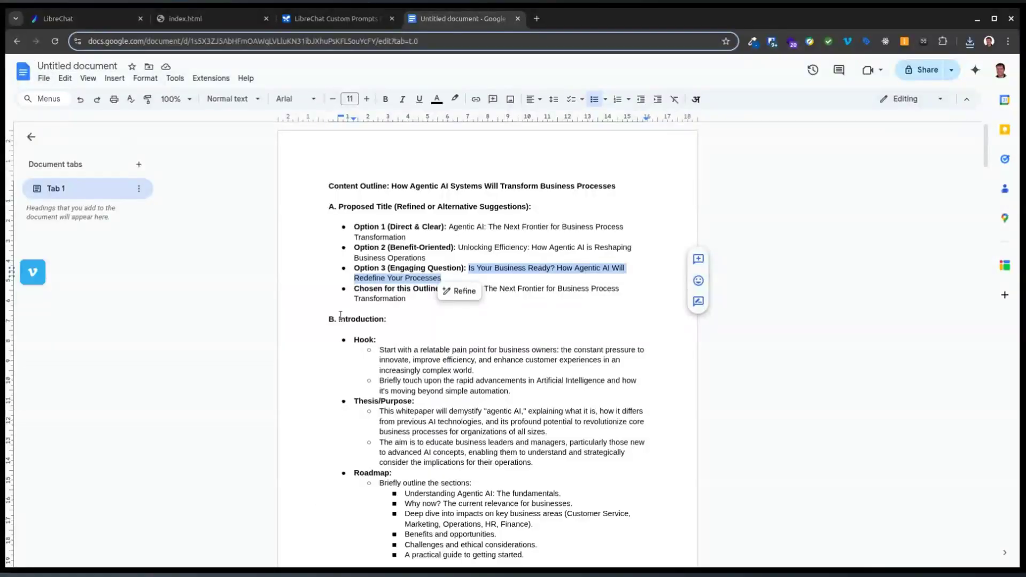
Name the document 'Content Outline: How Agentic AI Systems Will Transform Business Processes'
{"action": "scroll", "coordinate": [341, 316], "scroll_direction": "down", "scroll_amount": 20}
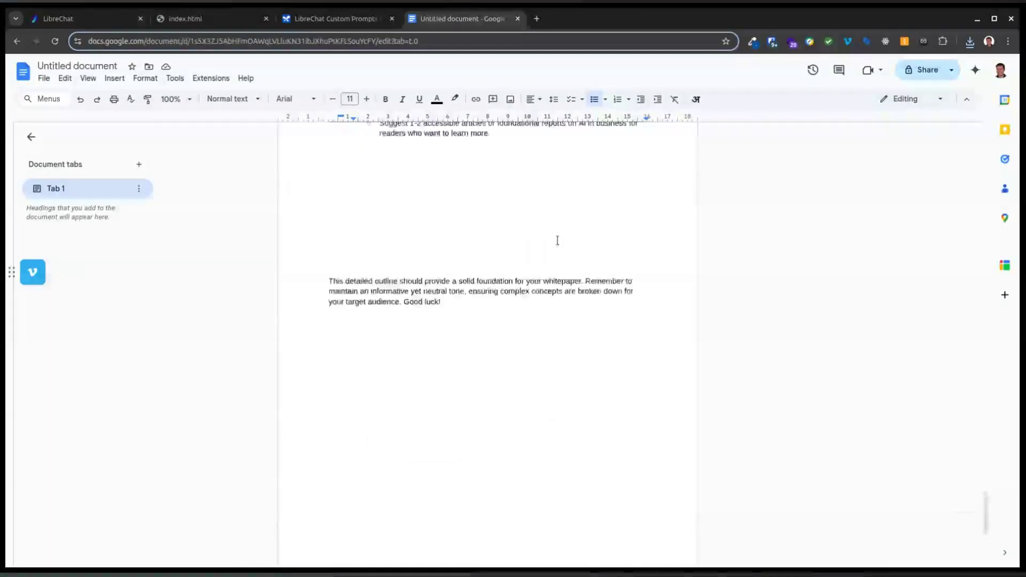
{"action": "scroll", "coordinate": [534, 267], "scroll_direction": "up", "scroll_amount": 20}
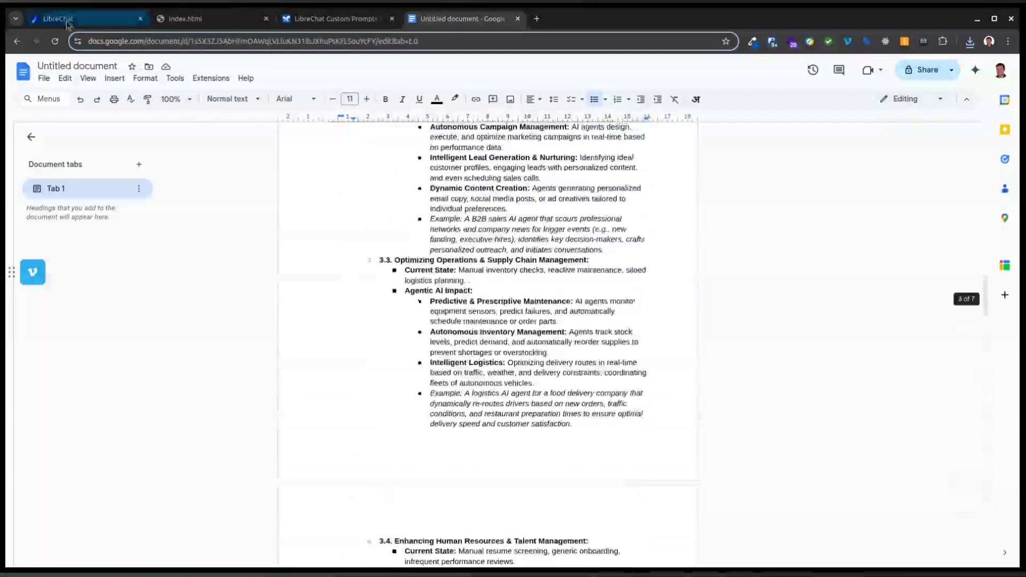
{"action": "left_click", "coordinate": [77, 66]}
{"action": "key", "text": "ctrl+v"}
{"action": "key", "text": "Return"}
Paste the Part 1 draft from Markdown onto a new page after the outline
{"action": "scroll", "coordinate": [506, 319], "scroll_direction": "down", "scroll_amount": 20}
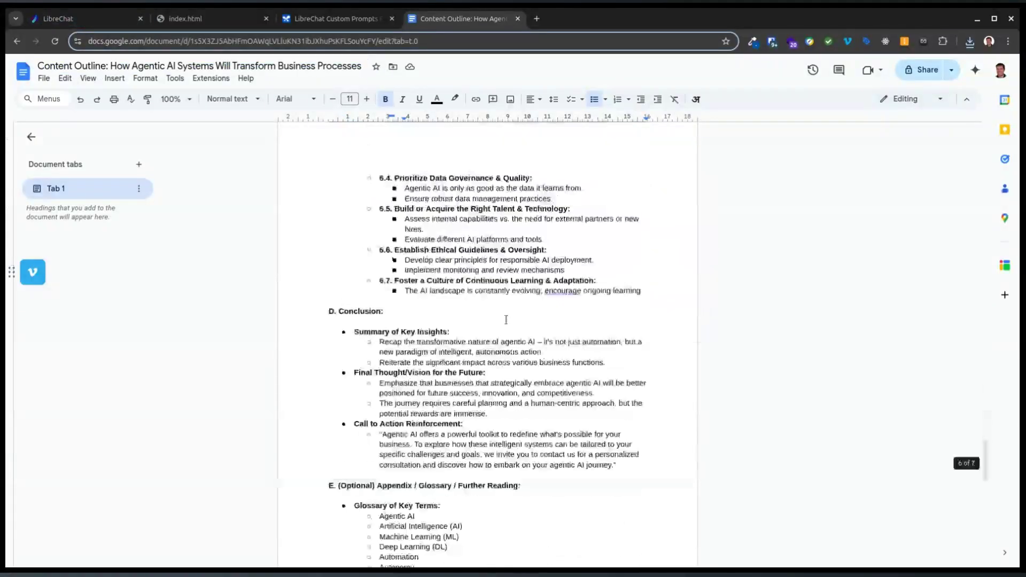
{"action": "key", "text": "ctrl+a"}
{"action": "key", "text": "Delete"}
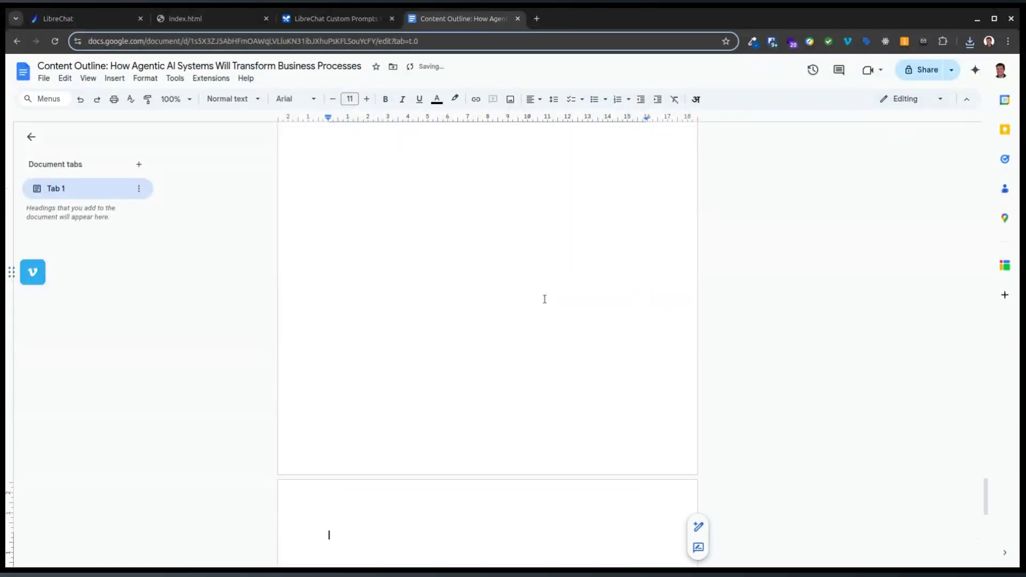
{"action": "right_click", "coordinate": [346, 525]}
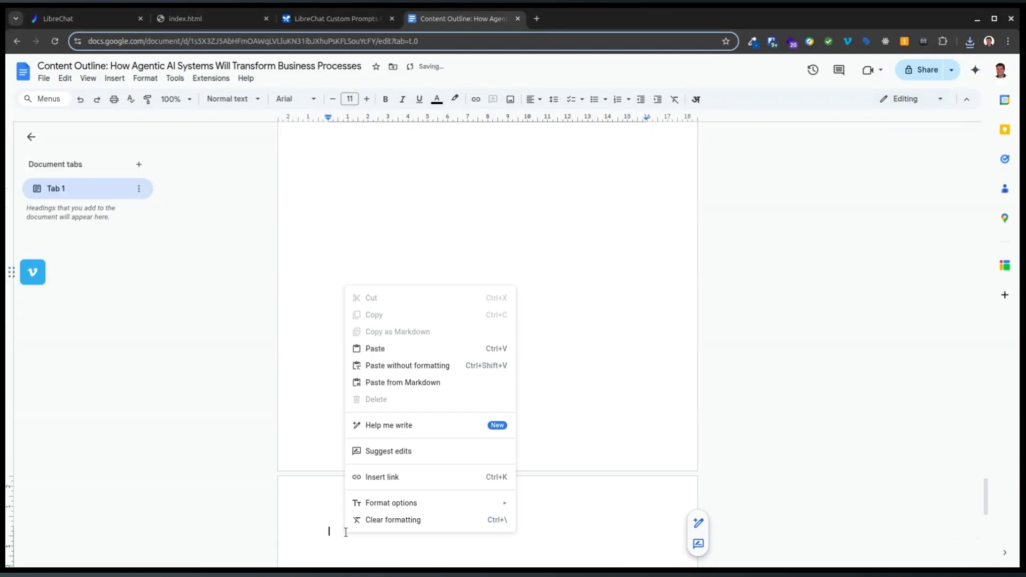
{"action": "left_click", "coordinate": [401, 383]}
Scroll through the pasted draft and highlight the italic Analogy paragraph
{"action": "scroll", "coordinate": [523, 452], "scroll_direction": "up", "scroll_amount": 20}
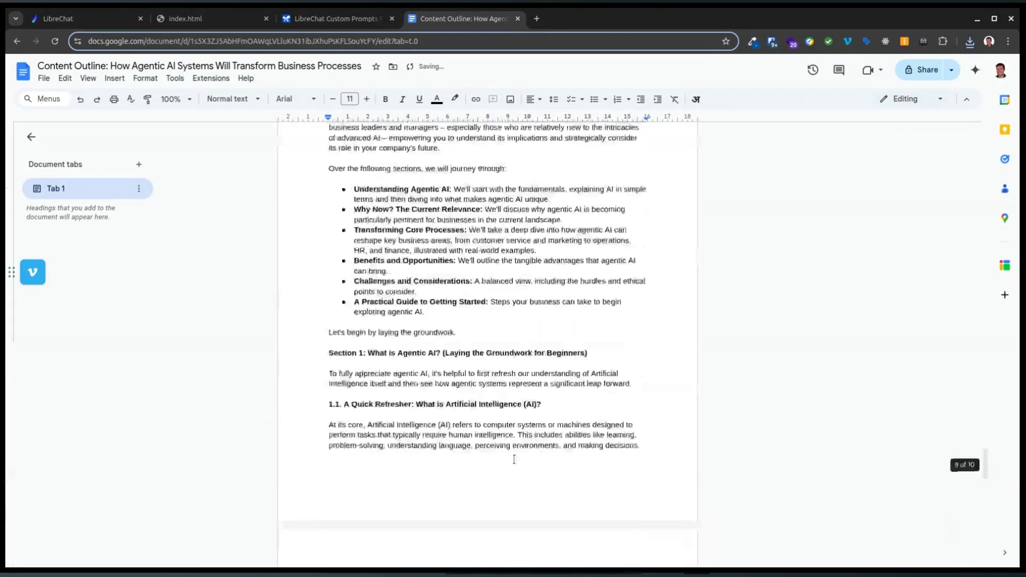
{"action": "scroll", "coordinate": [339, 350], "scroll_direction": "down", "scroll_amount": 4}
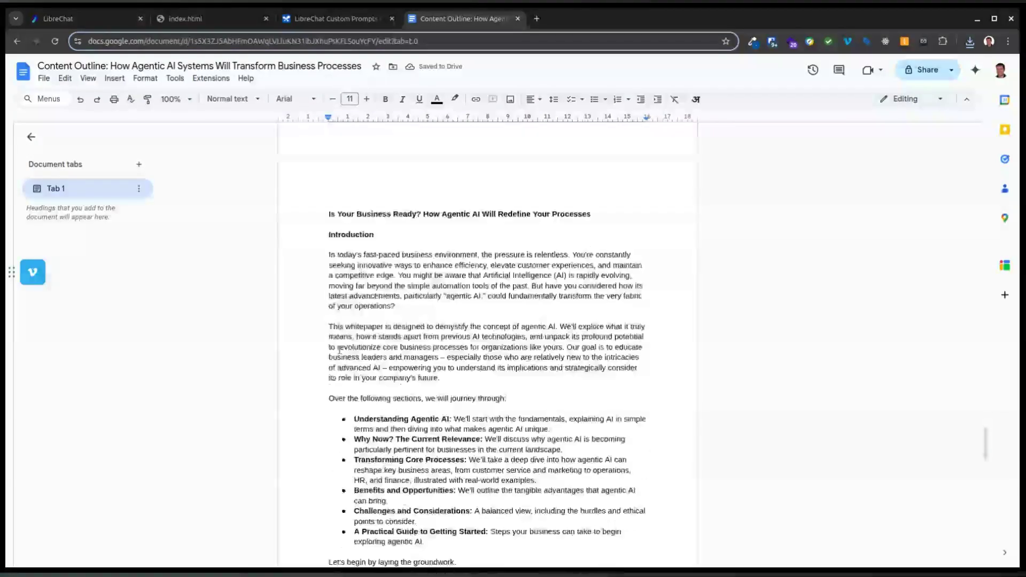
{"action": "scroll", "coordinate": [340, 334], "scroll_direction": "down", "scroll_amount": 8}
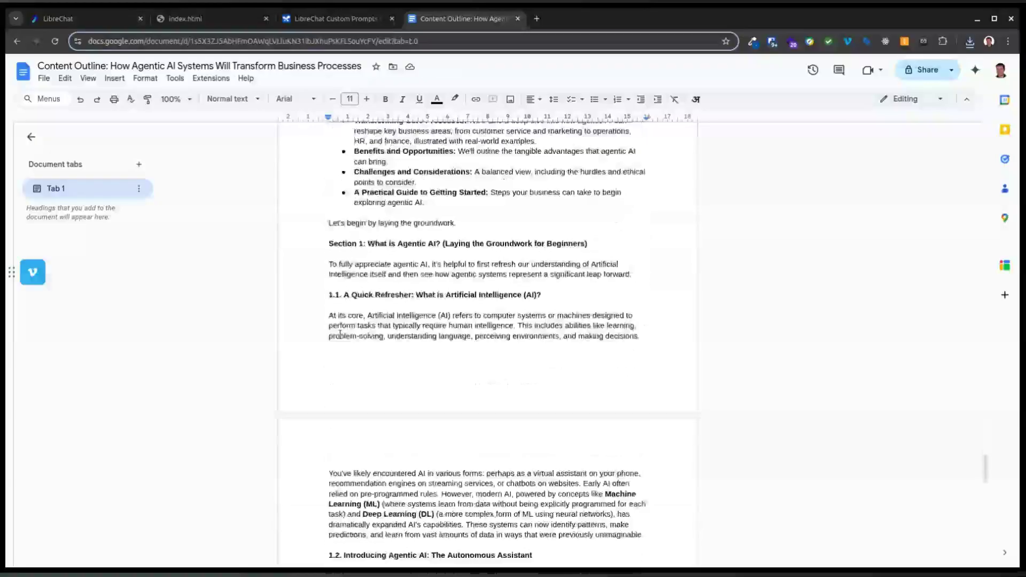
{"action": "scroll", "coordinate": [339, 335], "scroll_direction": "down", "scroll_amount": 8}
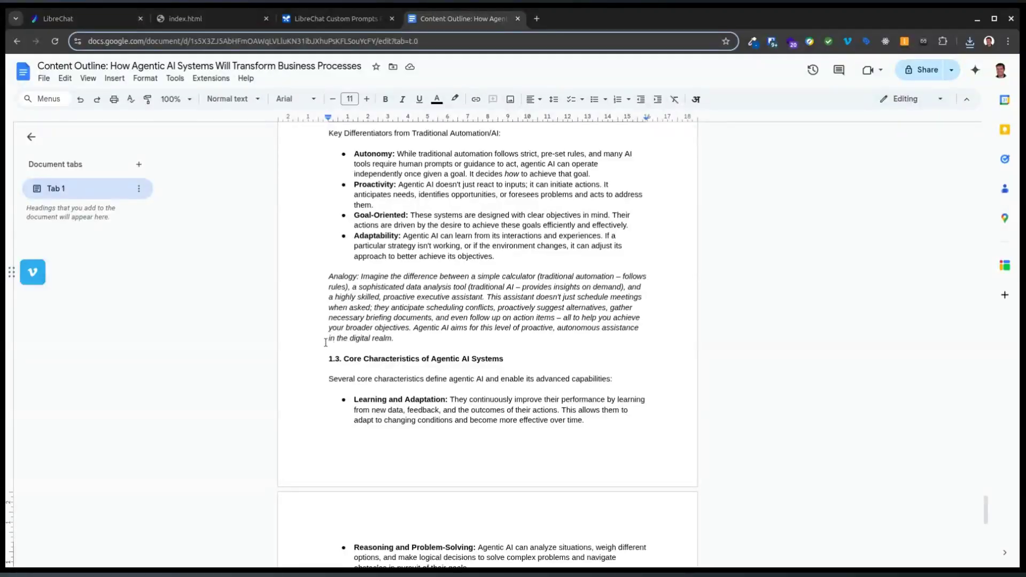
{"action": "left_click_drag", "start_coordinate": [325, 280], "coordinate": [355, 288]}
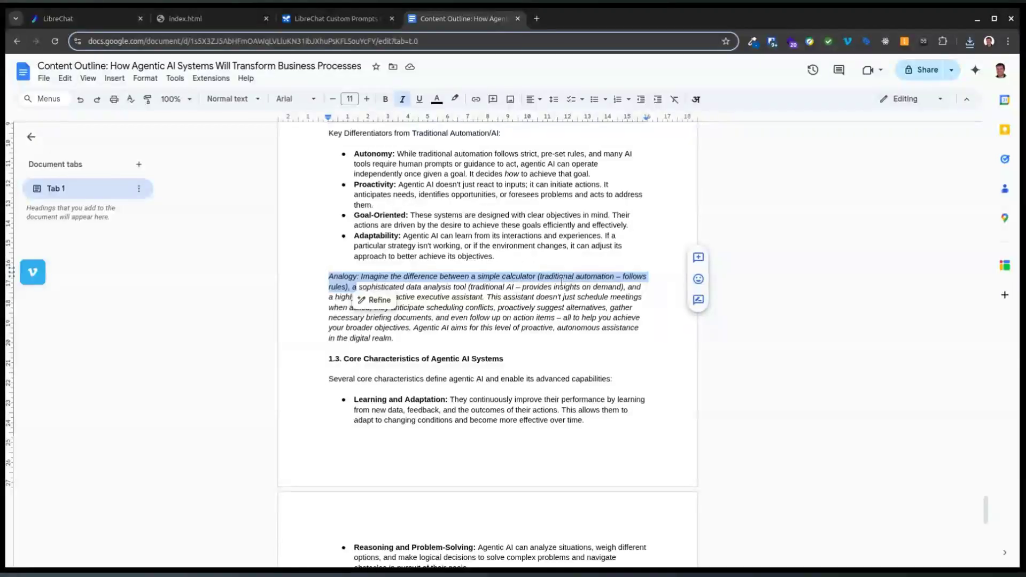
Highlight the italic Visual Suggestion paragraph several times, then scroll back up through the draft
{"action": "scroll", "coordinate": [429, 310], "scroll_direction": "down", "scroll_amount": 5}
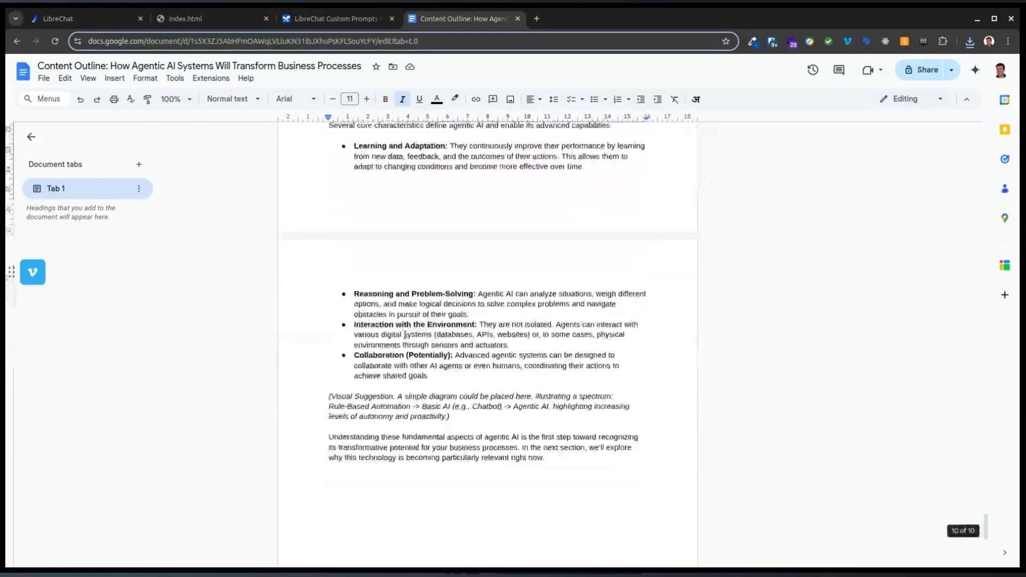
{"action": "left_click_drag", "start_coordinate": [321, 397], "coordinate": [460, 415]}
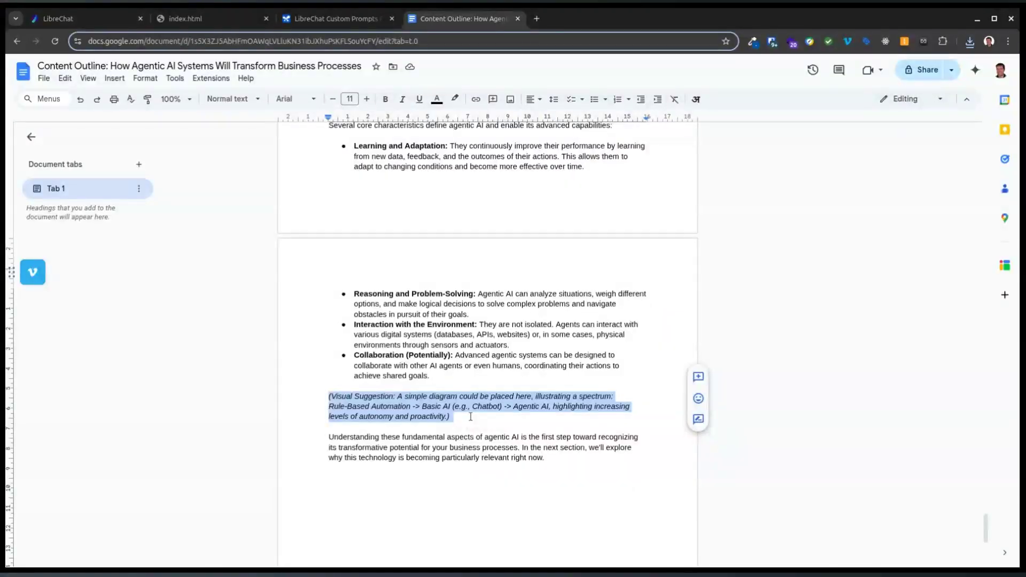
{"action": "left_click", "coordinate": [473, 418]}
{"action": "left_click_drag", "start_coordinate": [484, 422], "coordinate": [322, 398]}
{"action": "left_click", "coordinate": [459, 407]}
{"action": "left_click_drag", "start_coordinate": [468, 421], "coordinate": [316, 398]}
{"action": "left_click", "coordinate": [484, 444]}
{"action": "scroll", "coordinate": [531, 442], "scroll_direction": "down", "scroll_amount": 5}
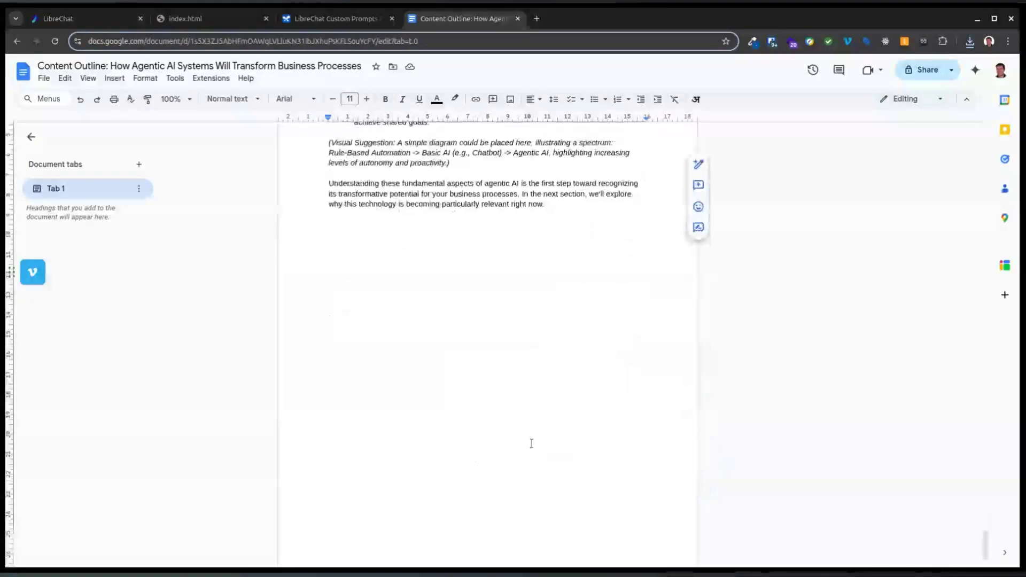
{"action": "scroll", "coordinate": [536, 441], "scroll_direction": "up", "scroll_amount": 5}
{"action": "scroll", "coordinate": [534, 436], "scroll_direction": "up", "scroll_amount": 15}
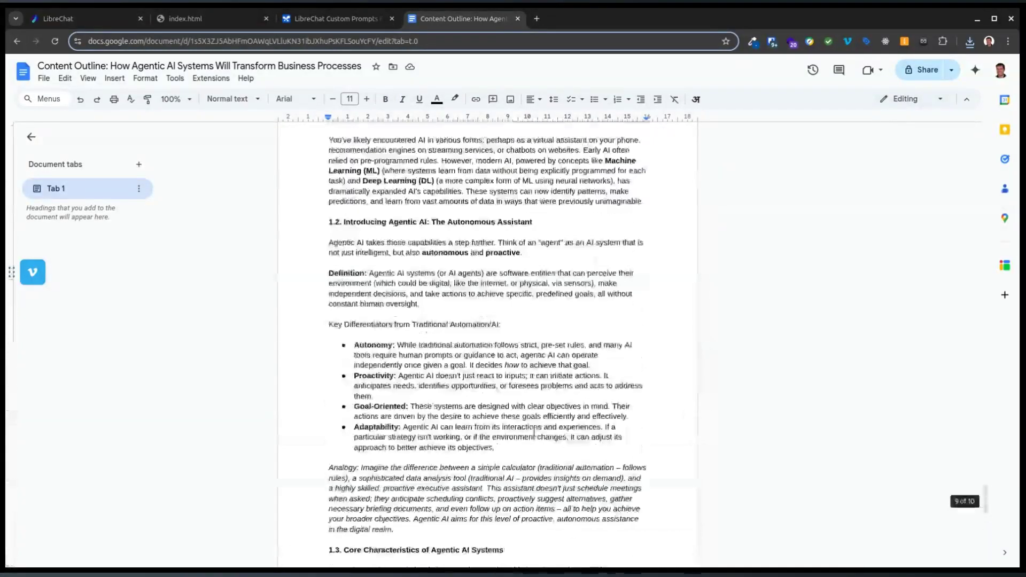
{"action": "scroll", "coordinate": [531, 421], "scroll_direction": "up", "scroll_amount": 7}
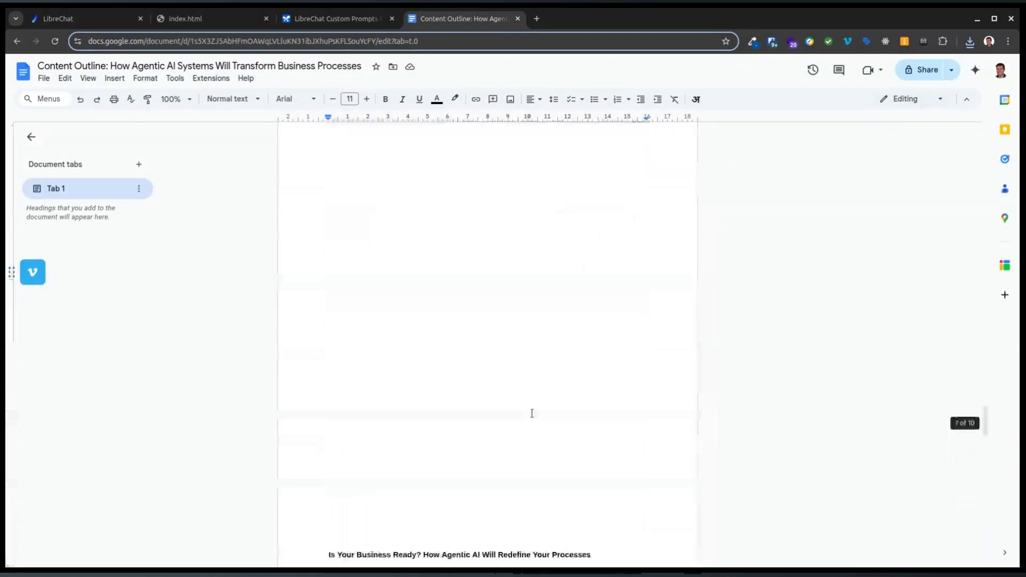
Switch back to the LibreChat conversation showing Gemini's Part 1 draft
{"action": "left_click", "coordinate": [56, 19]}
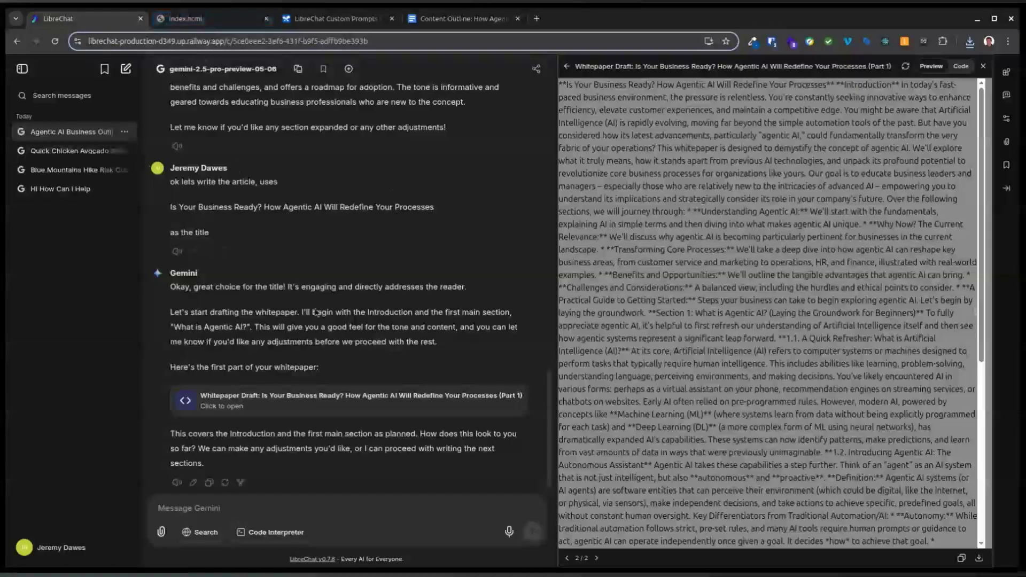